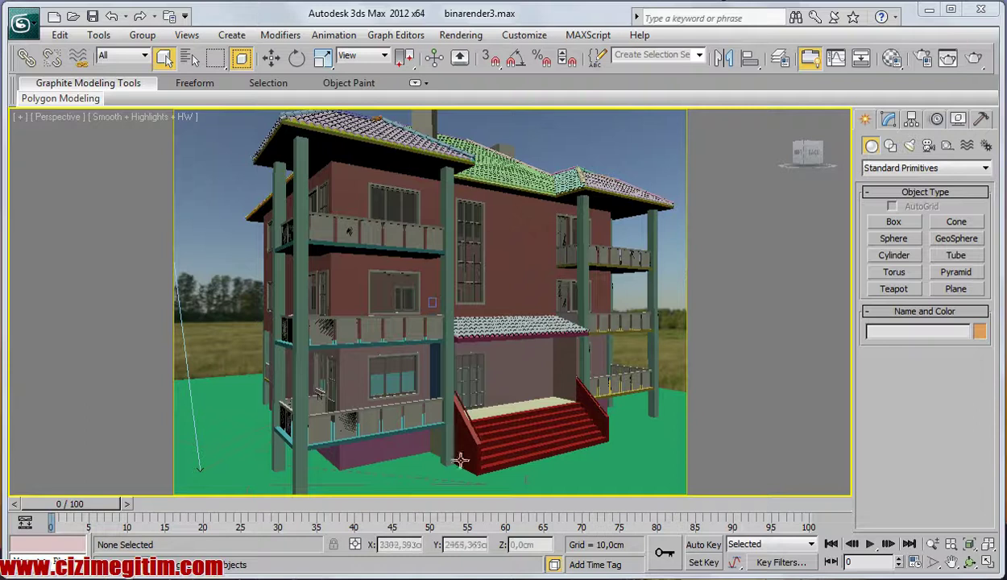
- Select the green ground plane Plane001 and switch the viewport to Top view
left_click(597, 466)
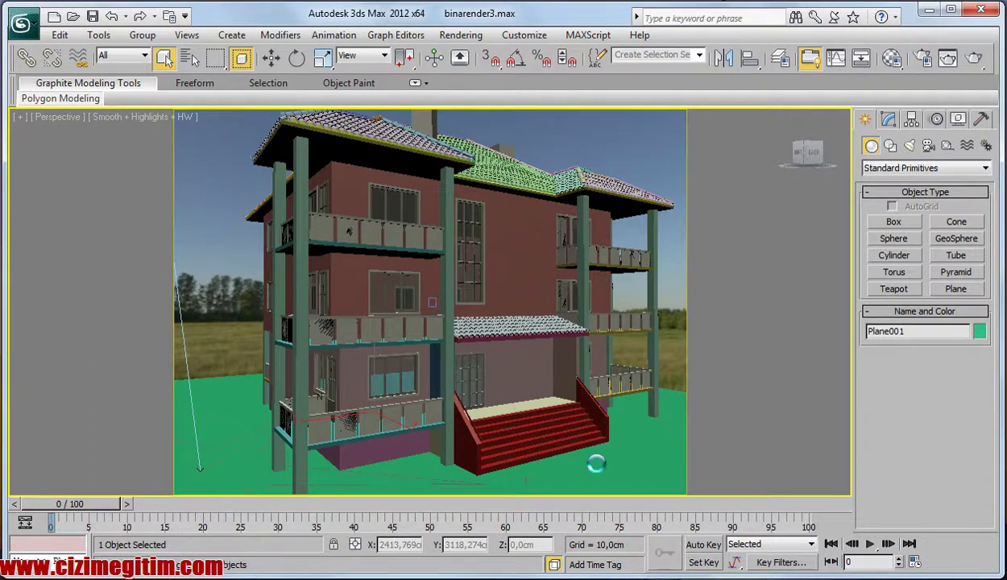
key("t")
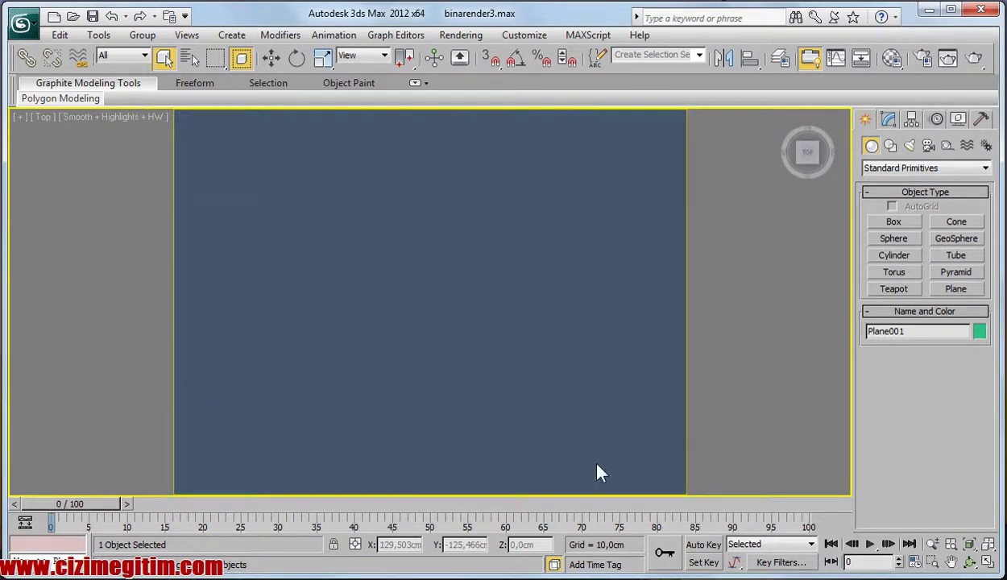
- Frame the ground plane and show the scene as wireframe
key("z")
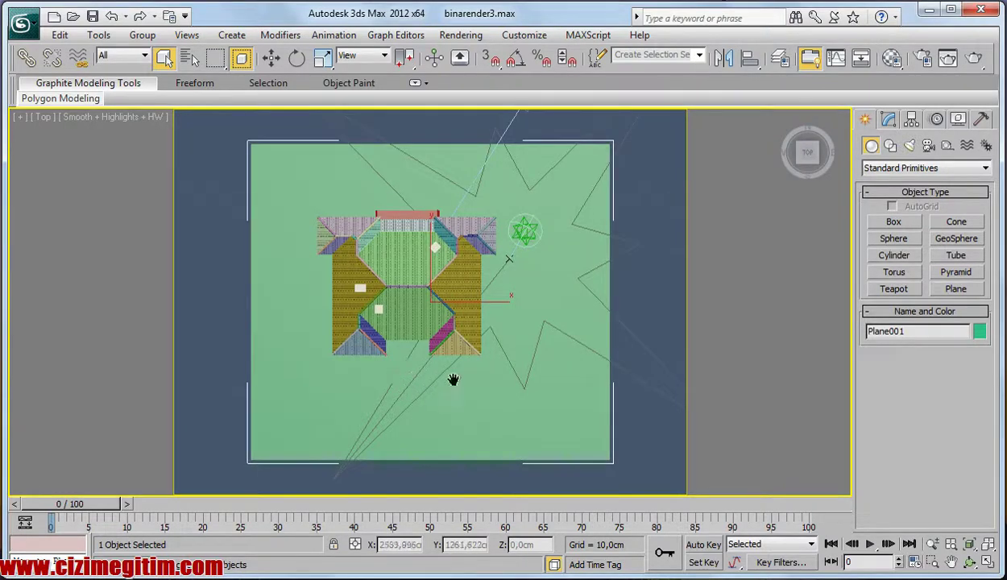
middle_click_drag(441, 382, 475, 383)
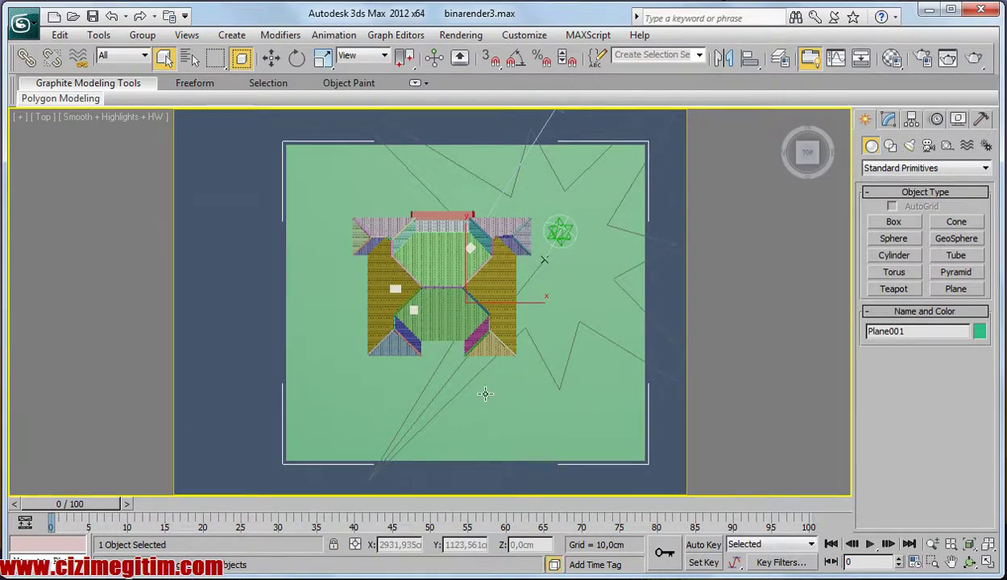
key("F3")
middle_click_drag(517, 409, 464, 434)
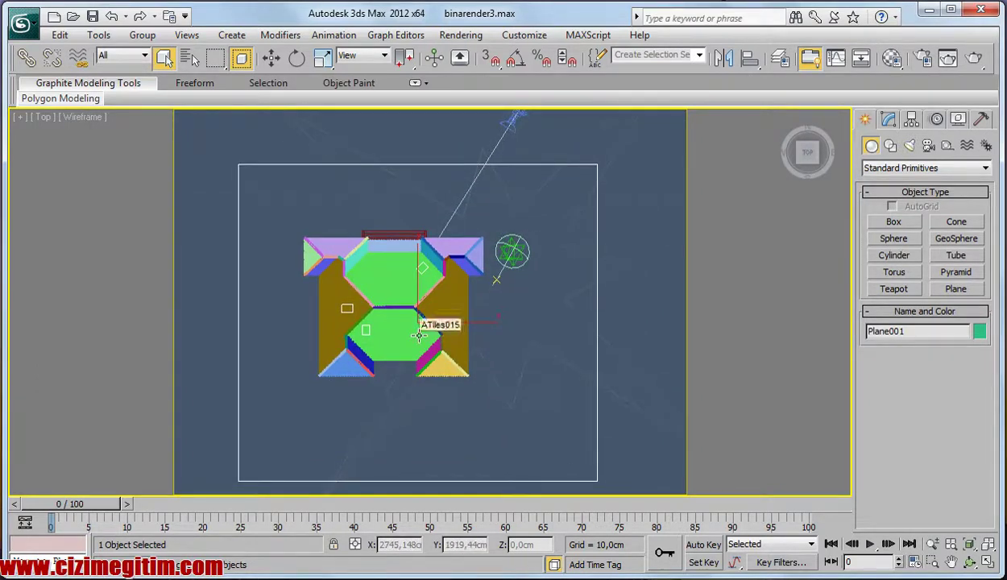
- Move Plane001 down along Y to 1380.457 cm so the house sits at its top edge
key("w")
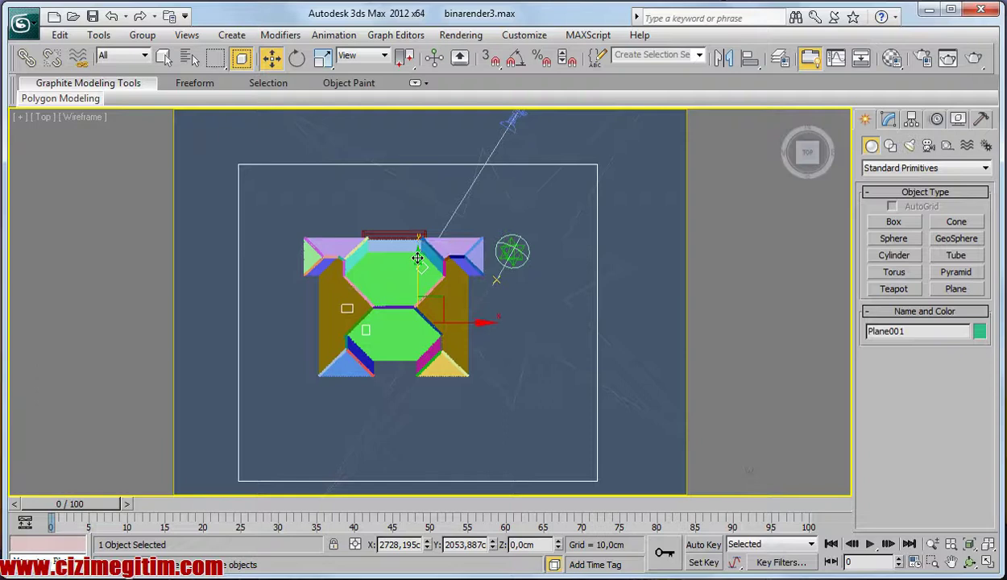
left_click_drag(418, 258, 418, 325)
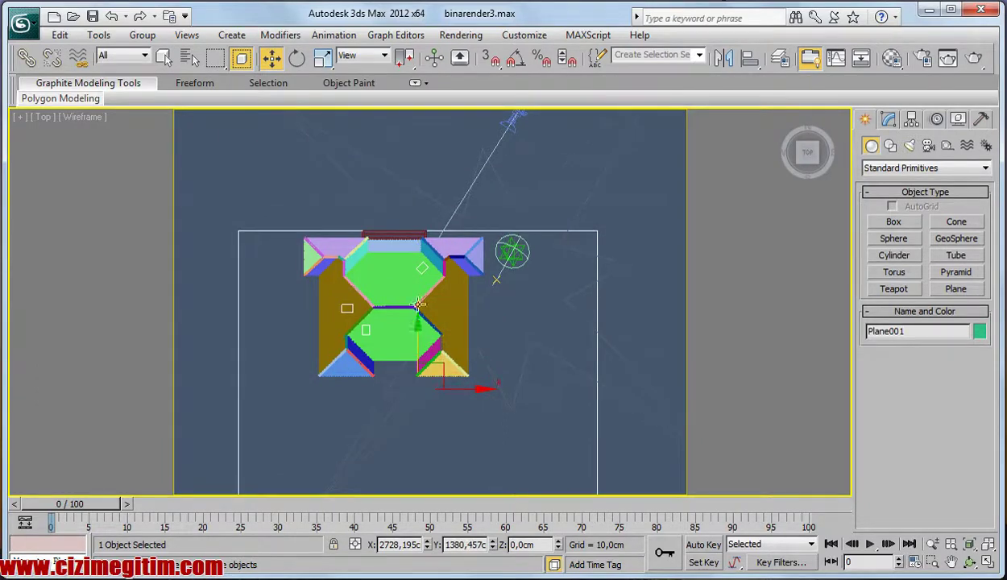
scroll(411, 298, "up", 1)
scroll(410, 286, "up", 2)
scroll(436, 266, "up", 3)
scroll(460, 252, "down", 3)
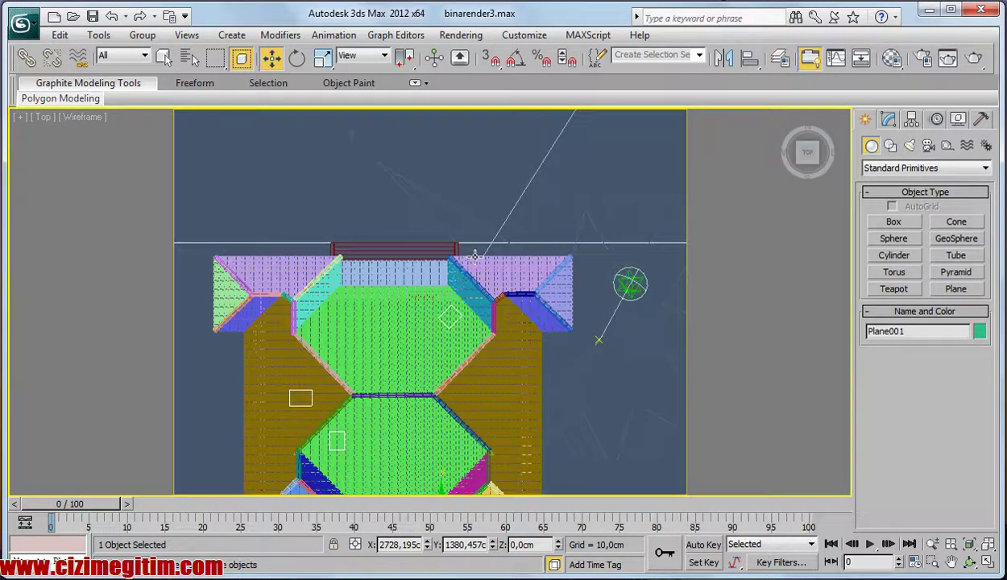
scroll(419, 276, "down", 2)
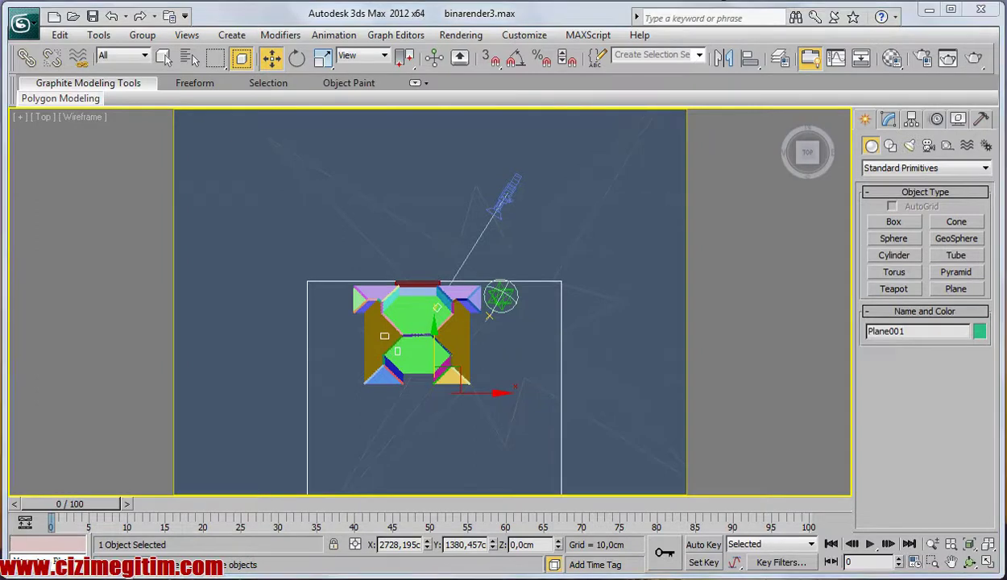
left_click_drag(233, 234, 625, 255)
left_click_drag(264, 278, 605, 279)
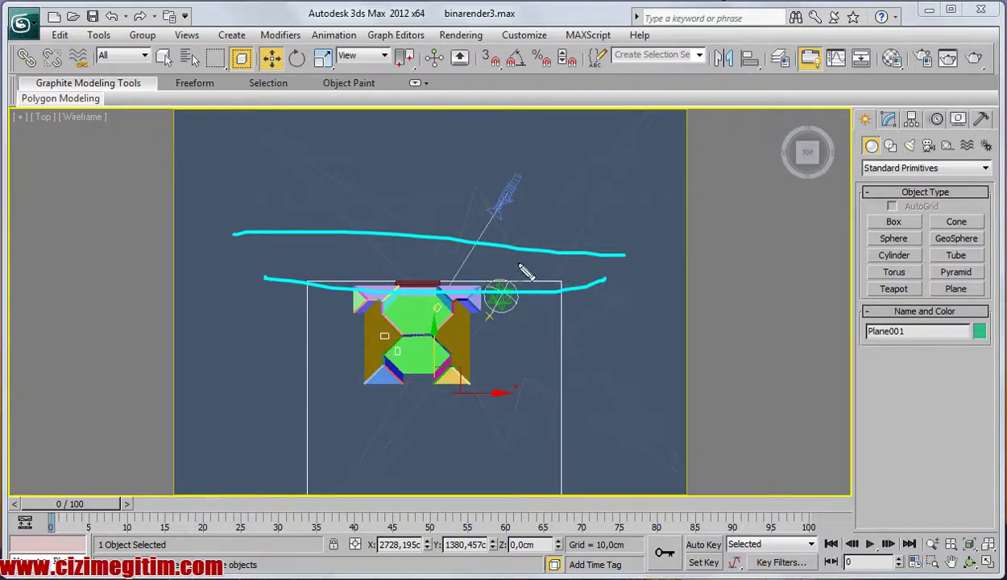
left_click_drag(215, 141, 617, 168)
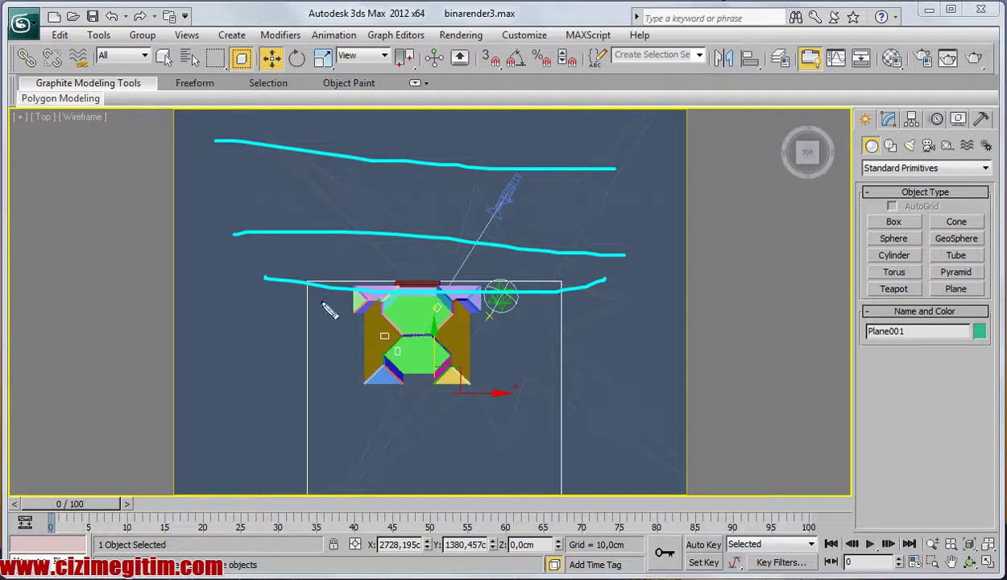
- Select Plane001 and set its Length and Width segments to 50
left_click(562, 366)
left_click(562, 370)
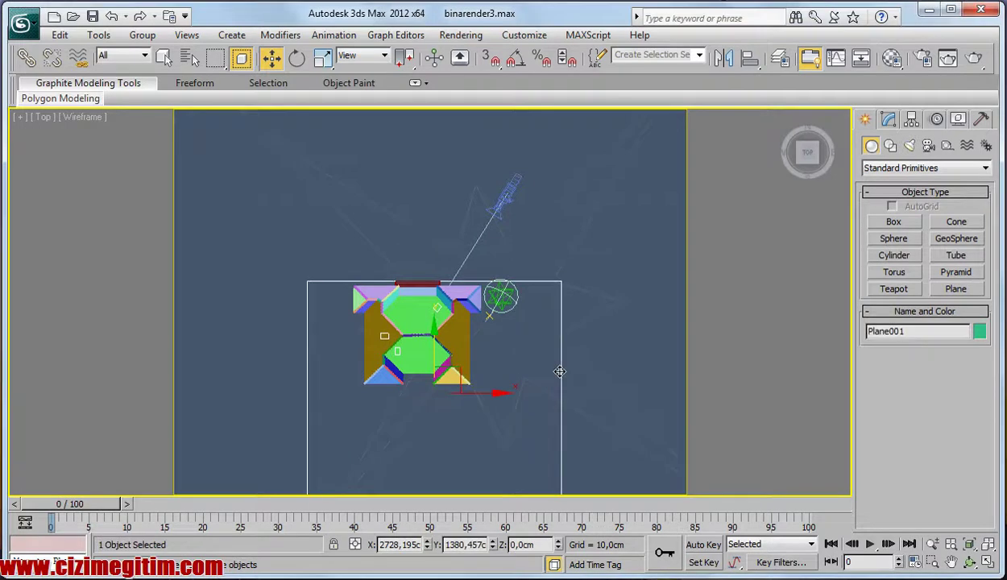
left_click(889, 119)
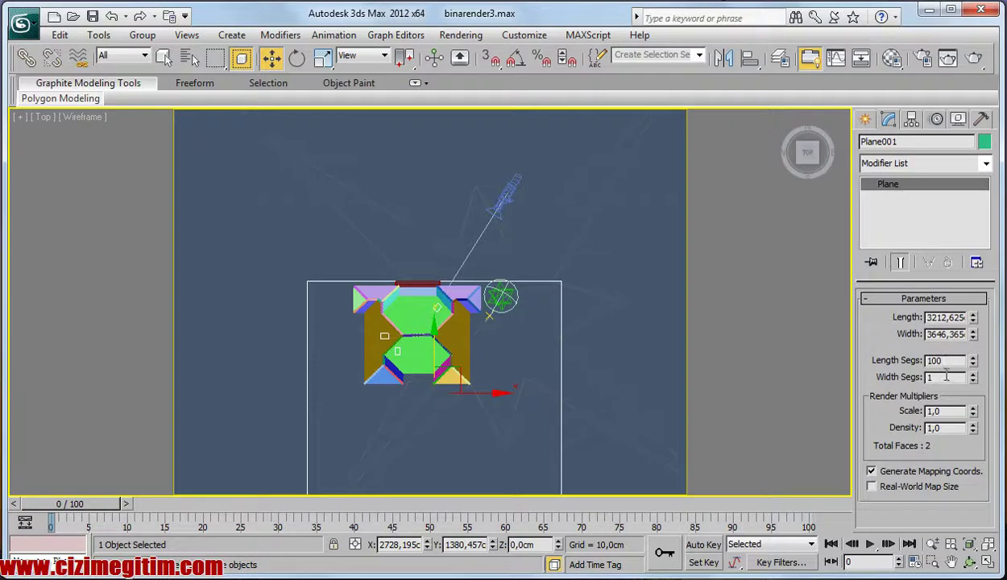
left_click(948, 378)
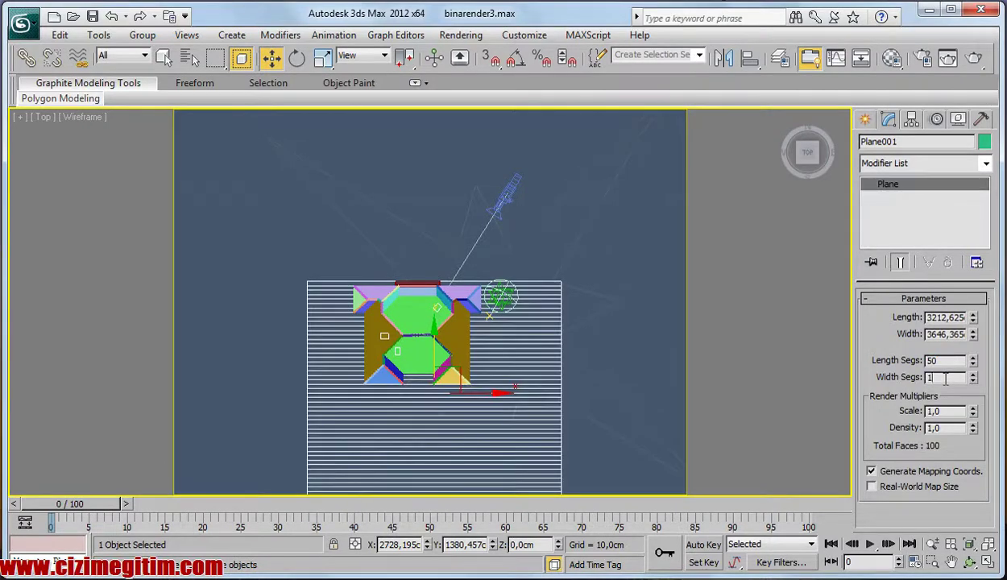
type("50")
left_click(948, 362)
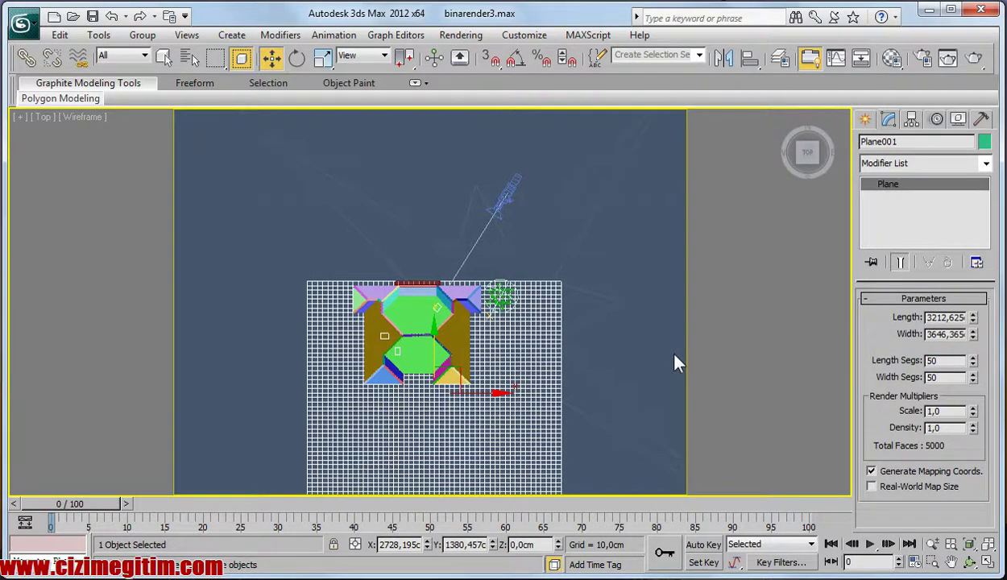
- Widen the ground plane to about 6563 cm so it extends past the house
mouse_move(658, 352)
middle_mouse_down()
mouse_move(563, 290)
mouse_move(555, 313)
middle_mouse_up()
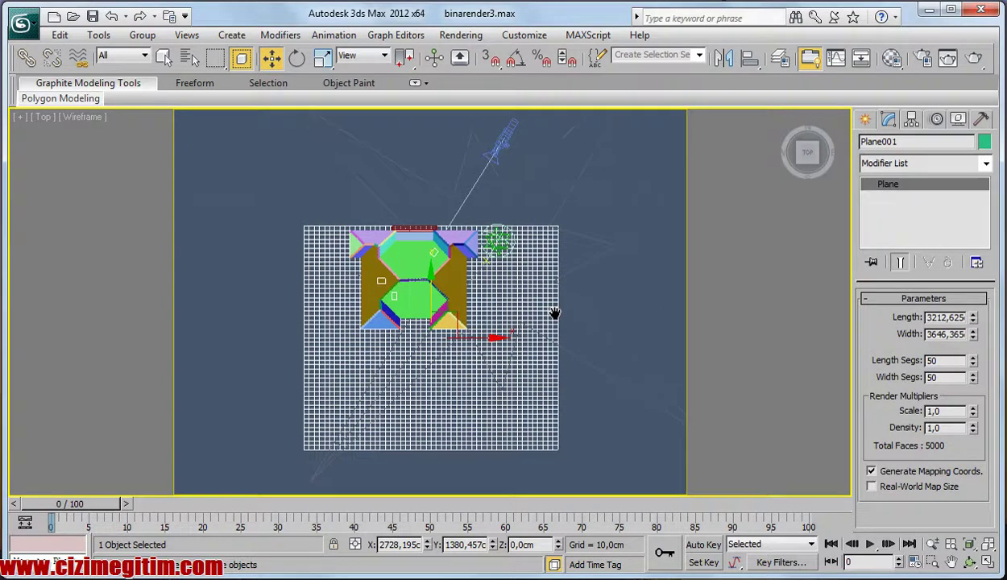
left_click_drag(972, 335, 957, 269)
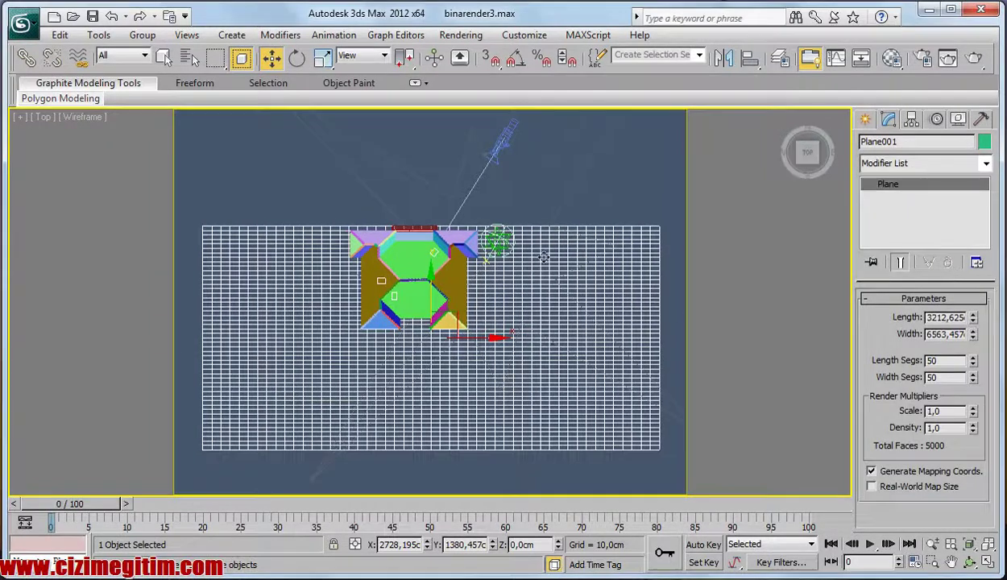
middle_click_drag(532, 246, 538, 266)
left_click(866, 119)
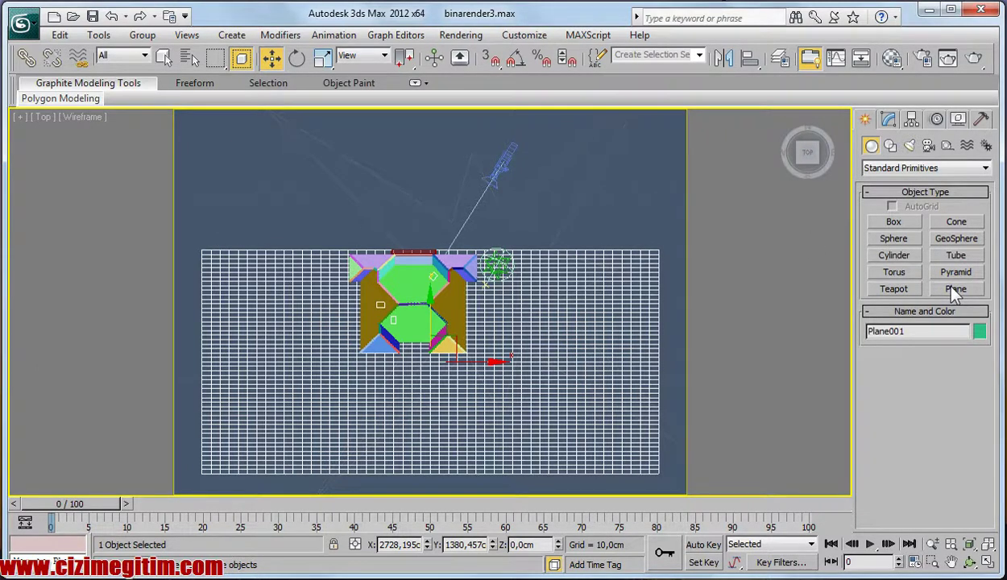
- Draw a thin box strip along the ground plane's top edge with snapping on
left_click(894, 223)
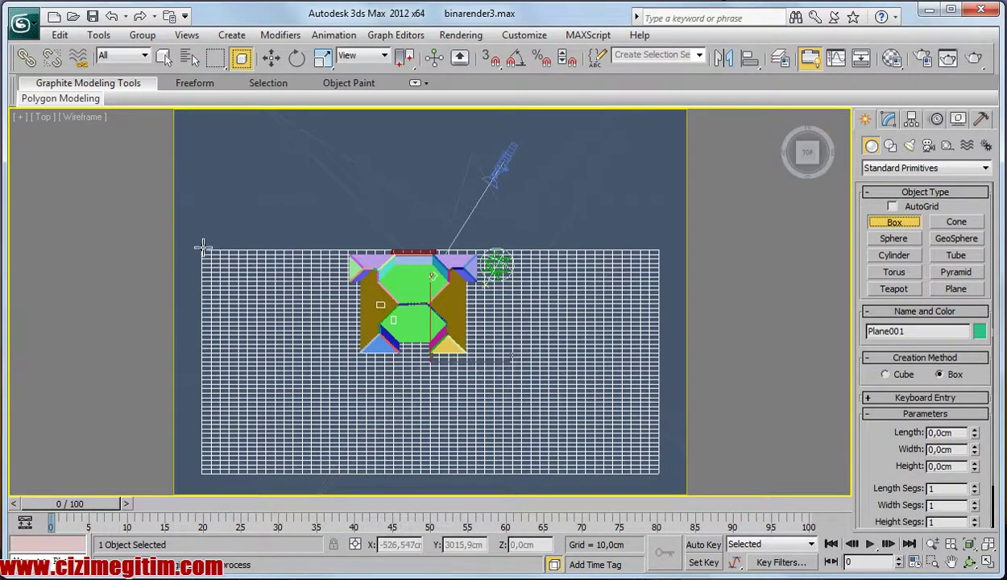
key("s")
left_click_drag(202, 249, 661, 233)
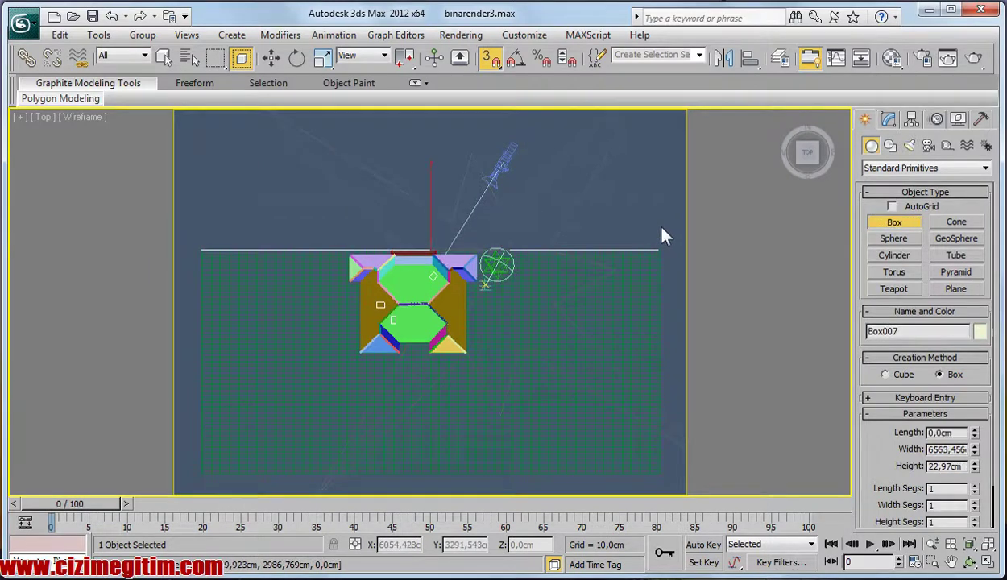
left_click(652, 175)
right_click(652, 175)
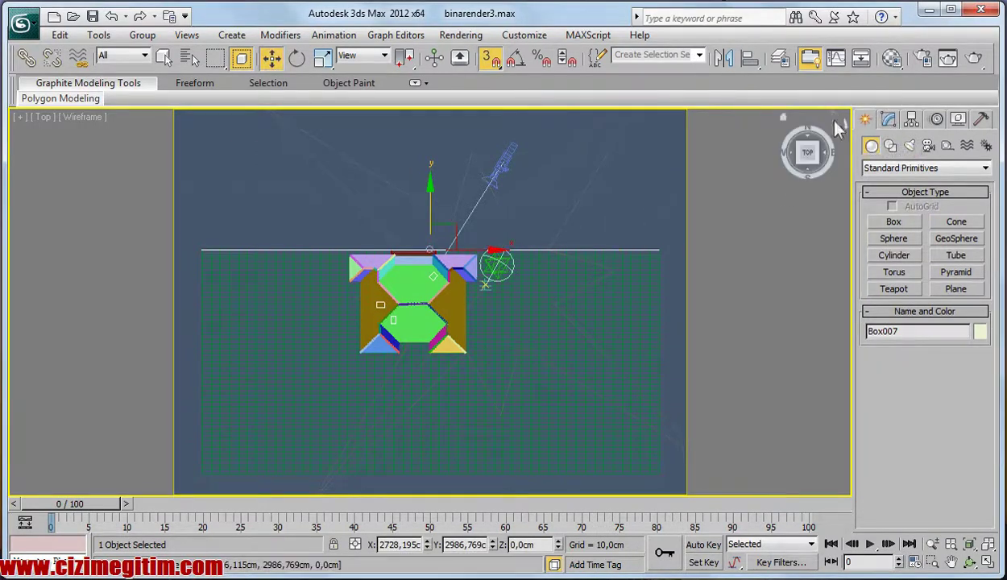
- Set the box strip's Length to 250 cm, then to 300 cm
left_click(889, 120)
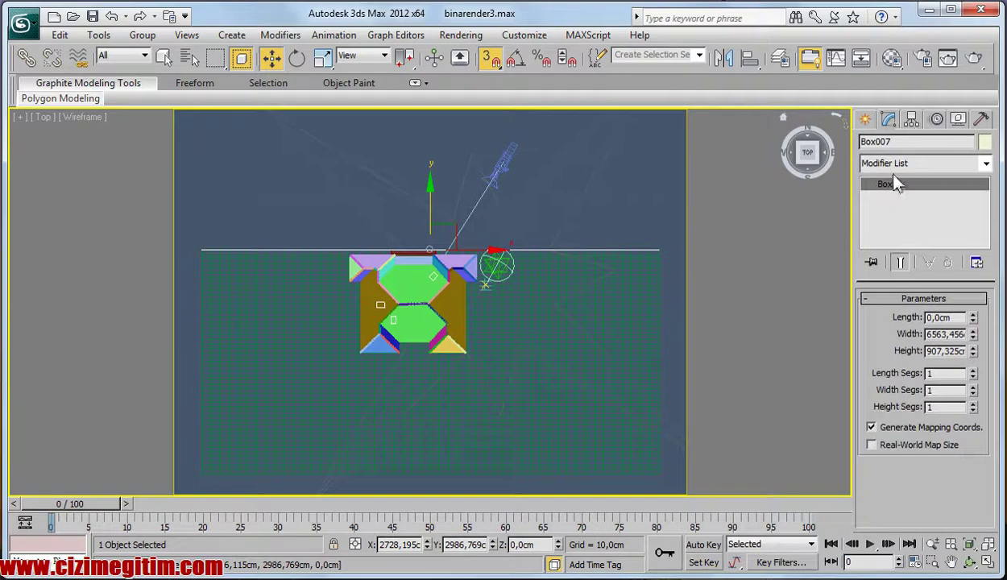
double_click(949, 317)
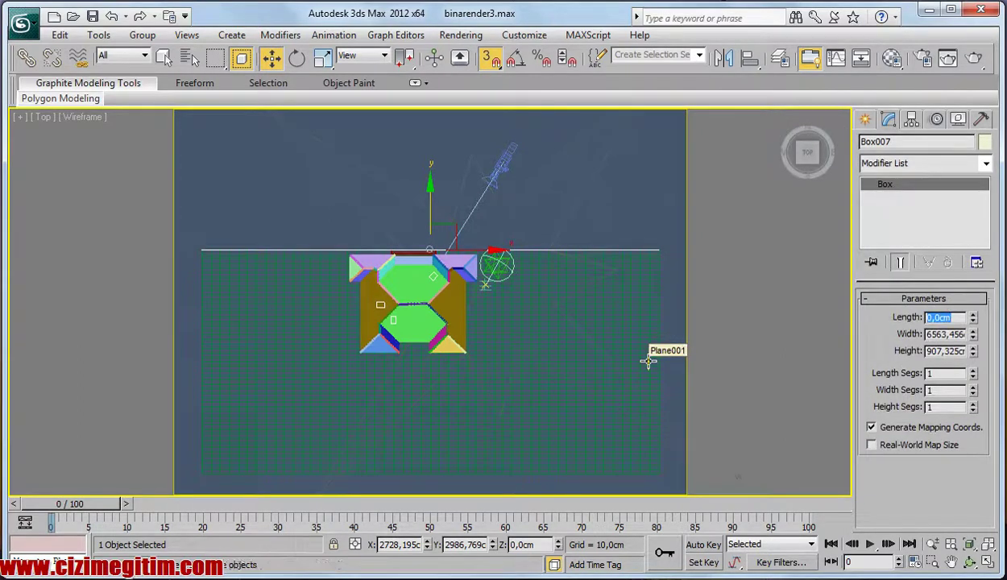
type("250")
key("Return")
middle_click_drag(445, 206, 449, 208)
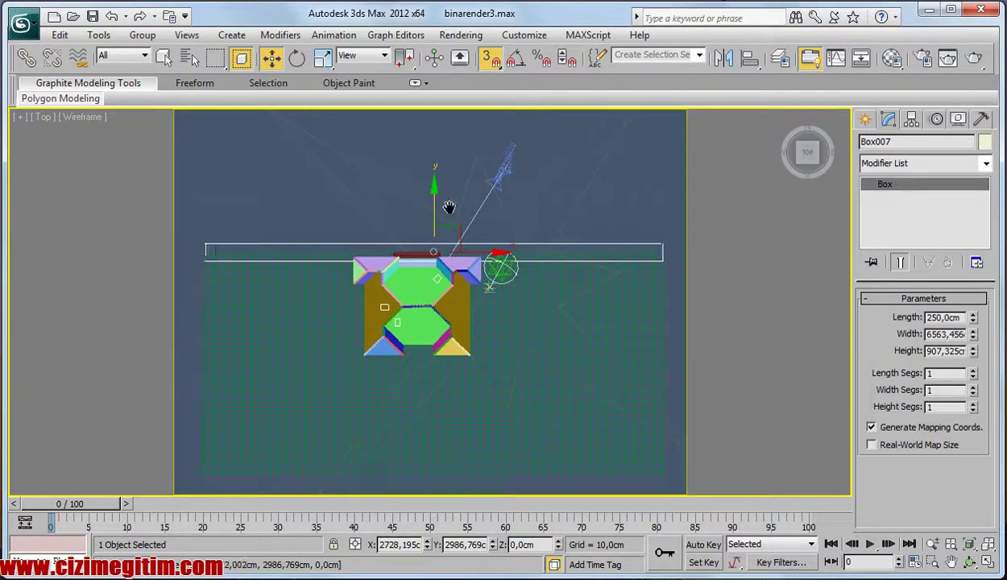
scroll(449, 208, "up", 2)
double_click(947, 318)
type("300")
key("Return")
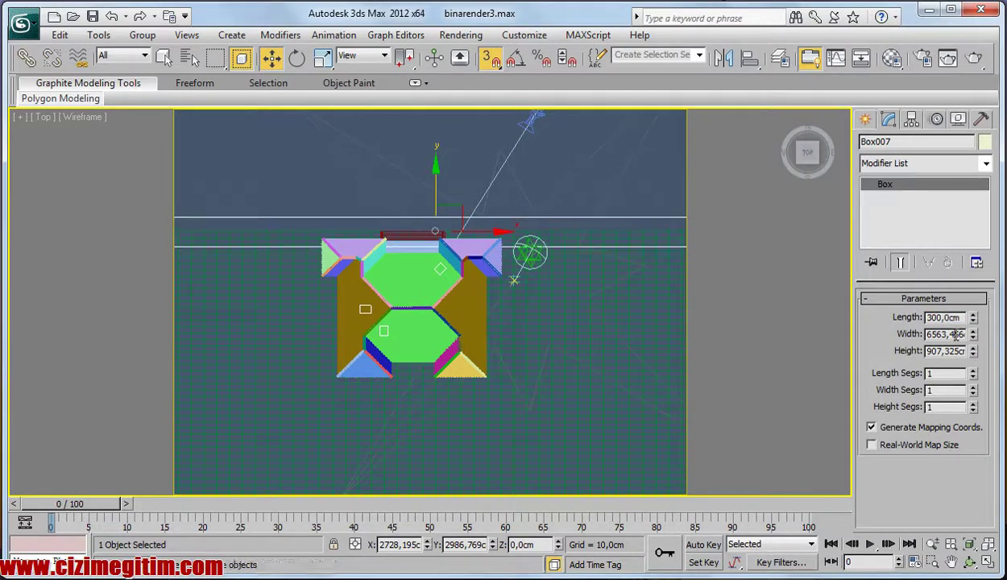
- Turn off snapping and move the box strip up to the ground's top edge
mouse_move(475, 204)
middle_mouse_down()
mouse_move(552, 266)
mouse_move(547, 273)
middle_mouse_up()
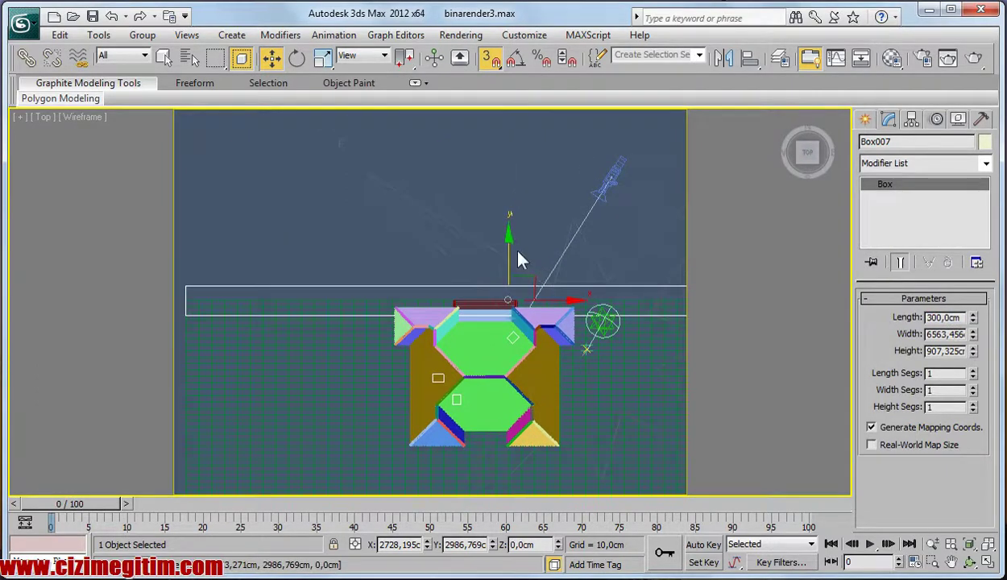
key("s")
left_click_drag(509, 244, 510, 228)
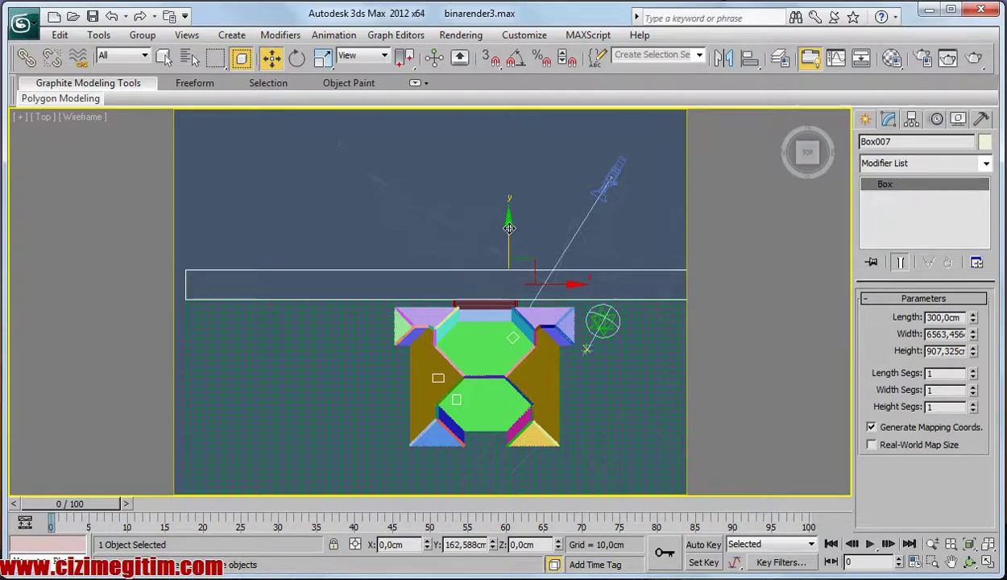
- Nudge the box strip slightly down toward the house
scroll(442, 245, "up", 5)
scroll(441, 245, "down", 2)
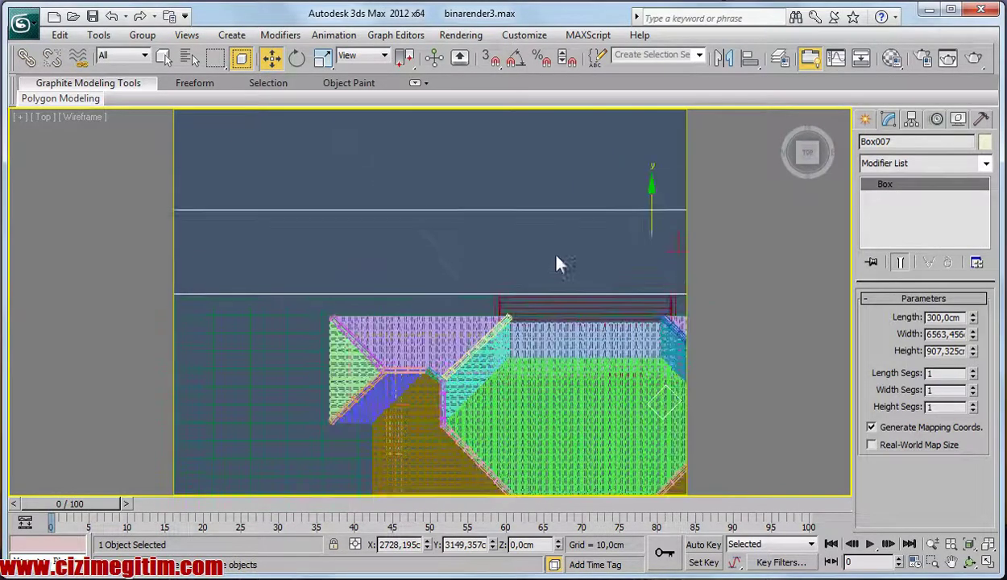
scroll(491, 262, "up", 2)
left_click_drag(499, 188, 497, 194)
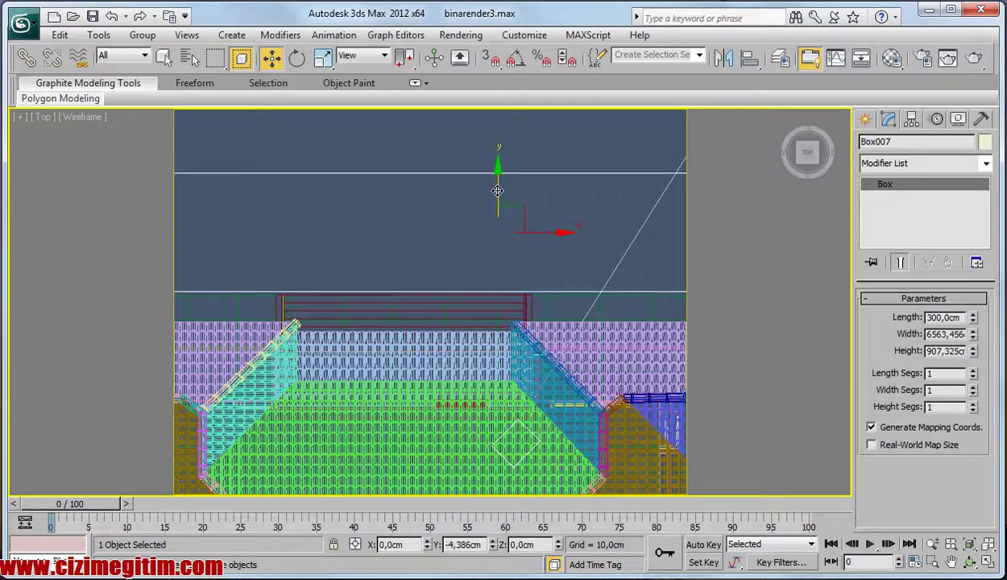
scroll(411, 222, "down", 2)
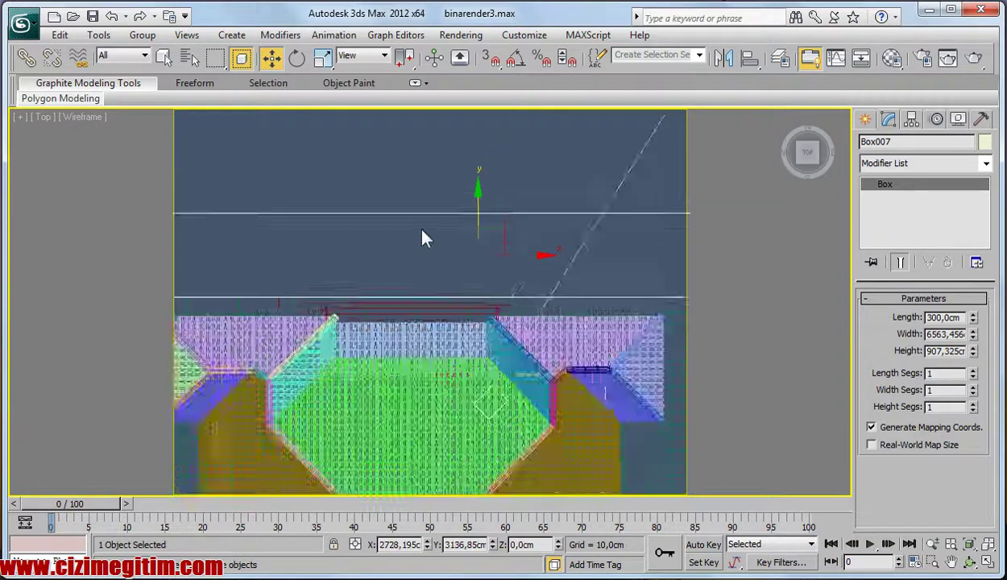
scroll(390, 236, "down", 1)
- Switch to the Left view and pan onto the building and staircase
key("l")
scroll(408, 266, "down", 2)
scroll(262, 295, "up", 2)
middle_click_drag(416, 337, 570, 325)
scroll(500, 330, "up", 2)
scroll(433, 338, "up", 2)
scroll(432, 355, "up", 1)
middle_click_drag(432, 356, 441, 318)
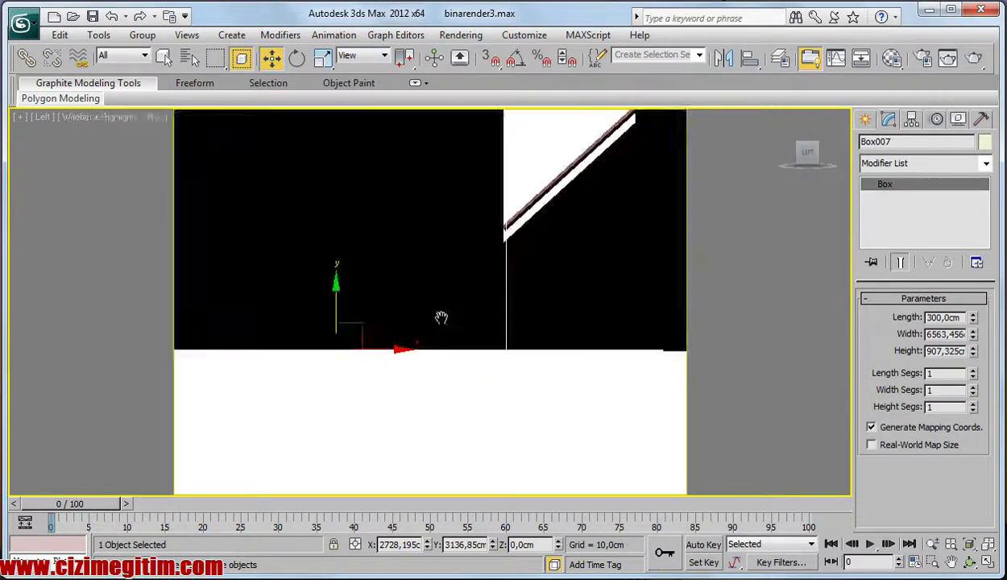
- Show edged faces, then view Box007 as a tall wall in the shaded Camera001 view
key("F4")
scroll(405, 407, "down", 2)
scroll(457, 339, "down", 2)
scroll(456, 339, "down", 3)
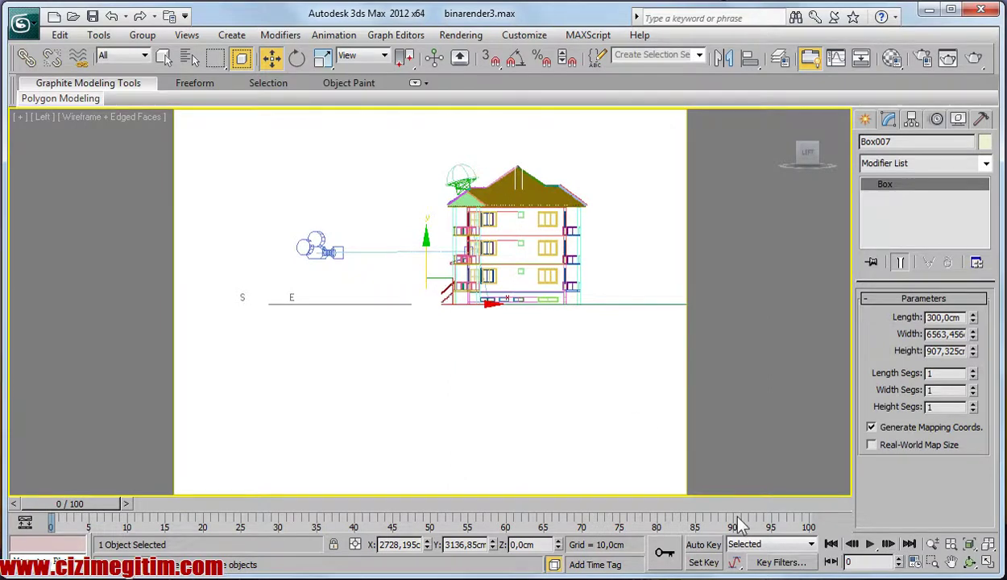
key("c")
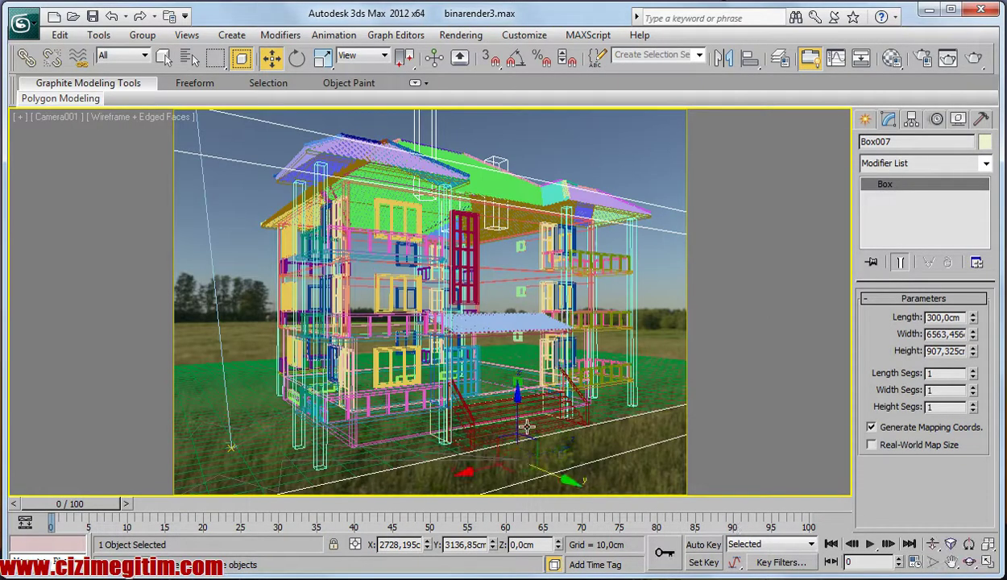
key("alt+x")
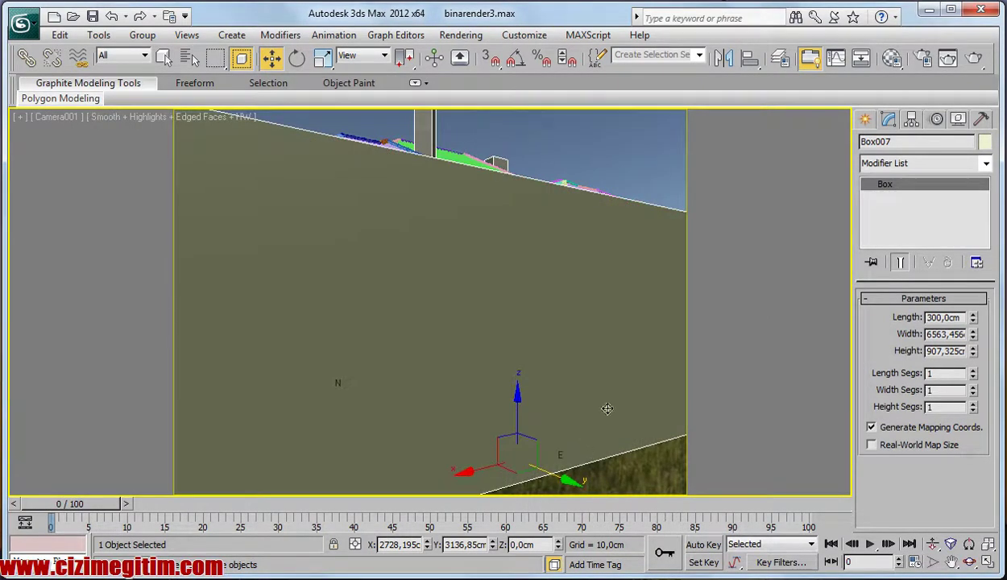
- Set the box strip's Height to 15 cm
double_click(953, 353)
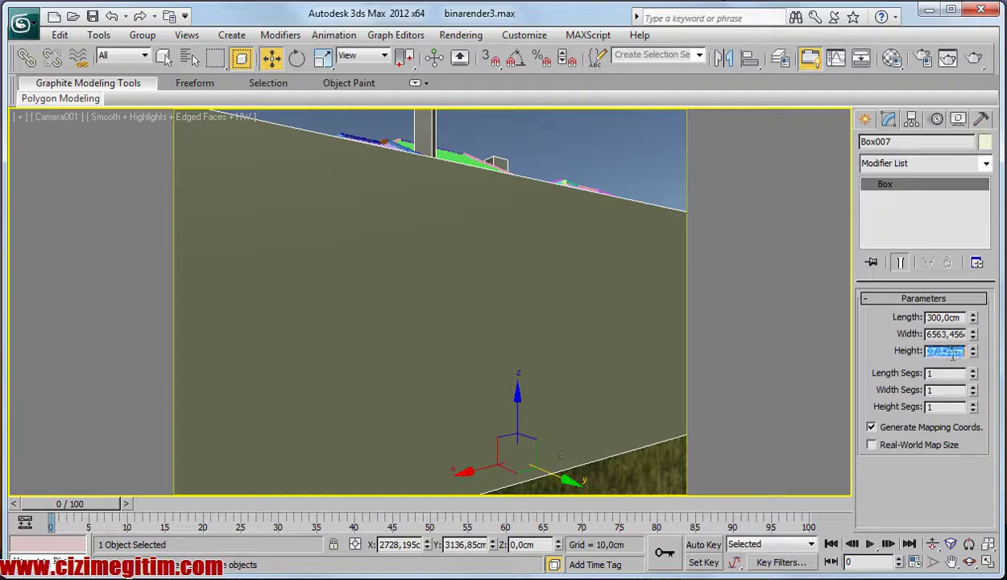
type("1")
key("Return")
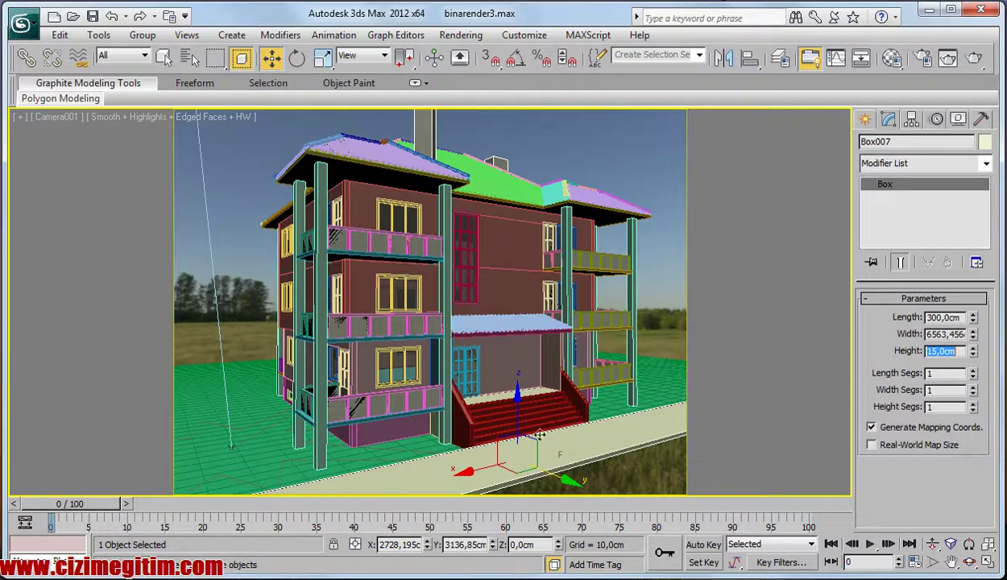
- Lower the box strip 10 cm in Z via Move Transform Type-In, then deselect it
right_click(274, 59)
double_click(718, 164)
type("-10")
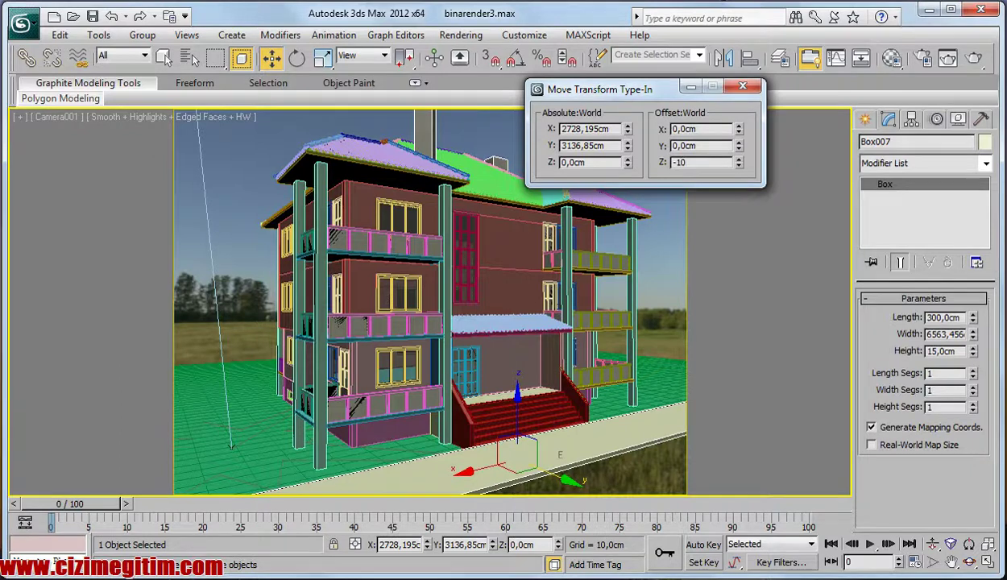
key("Return")
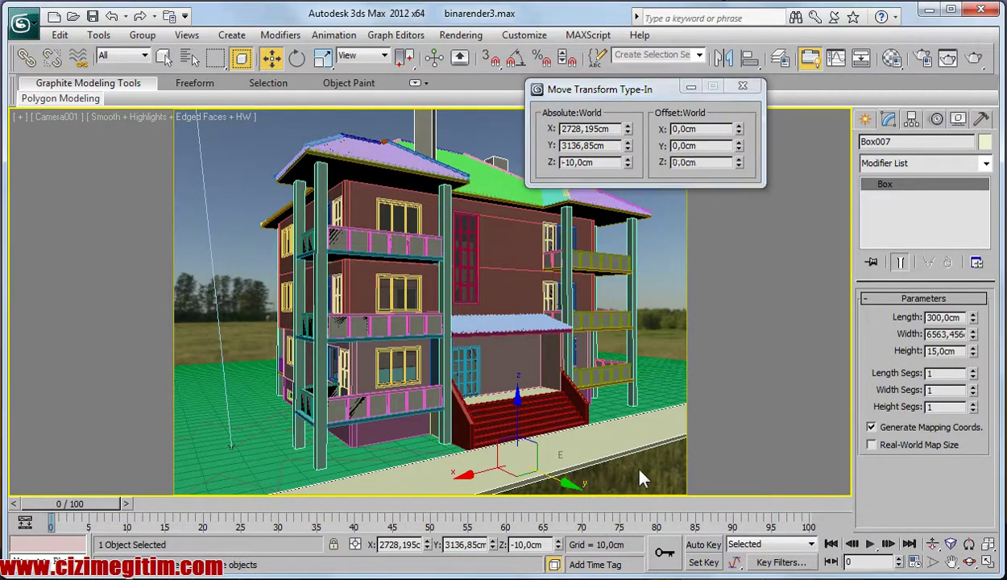
left_click(617, 468)
- In Top view, draw a new plane beside the box strip with snapping on
key("t")
key("z")
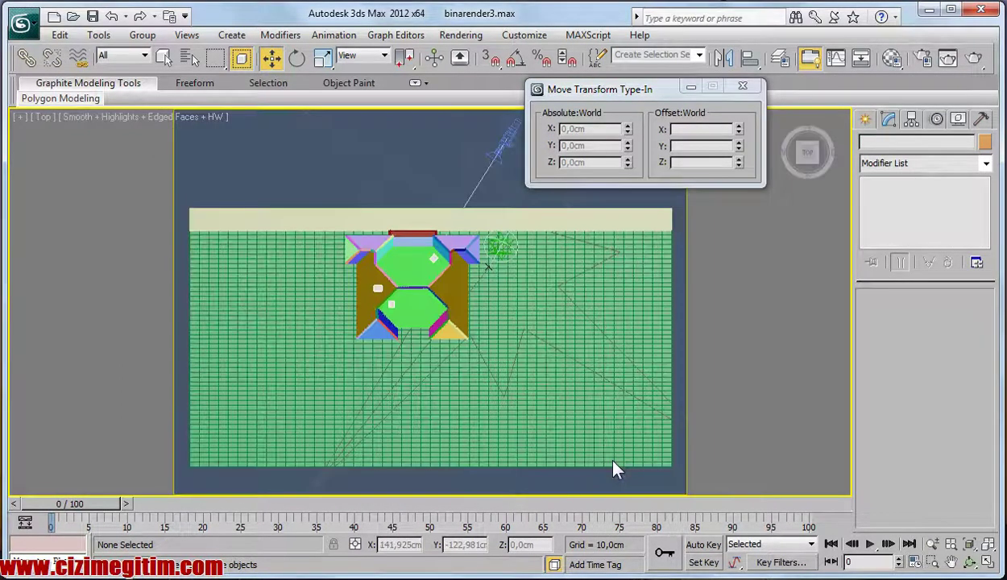
mouse_move(374, 313)
middle_mouse_down()
mouse_move(410, 375)
mouse_move(445, 326)
middle_mouse_up()
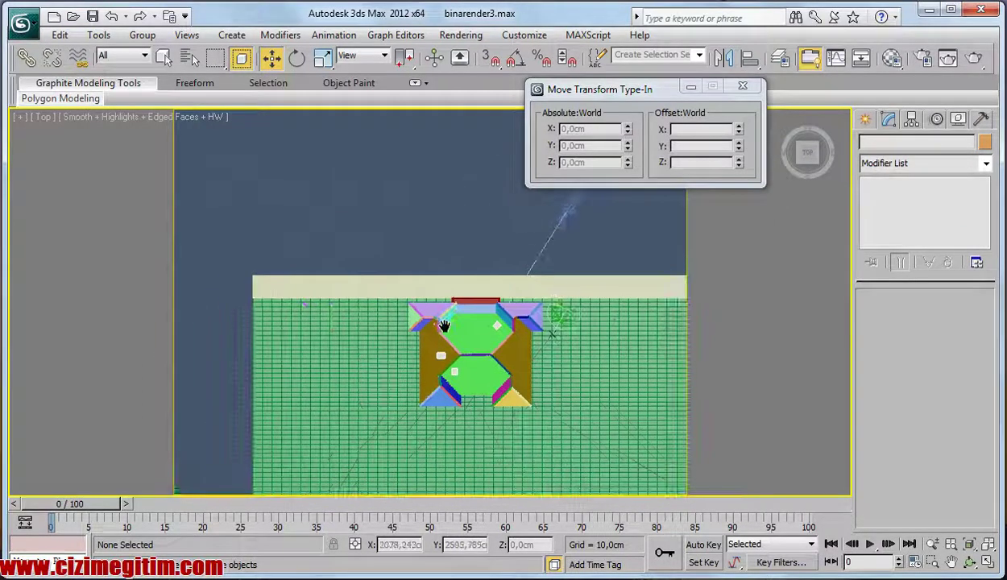
left_click(866, 119)
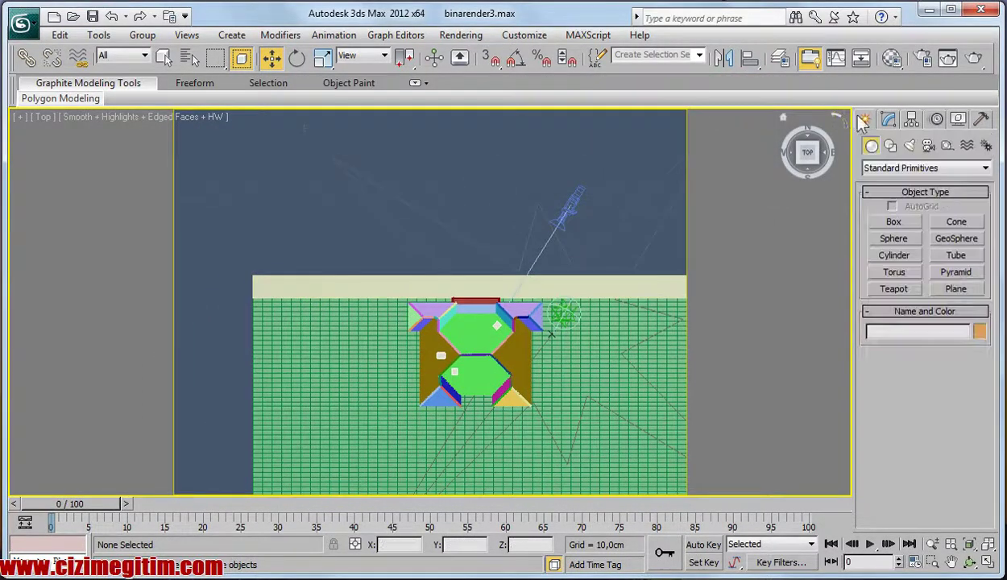
left_click(956, 288)
middle_click_drag(456, 281, 360, 312)
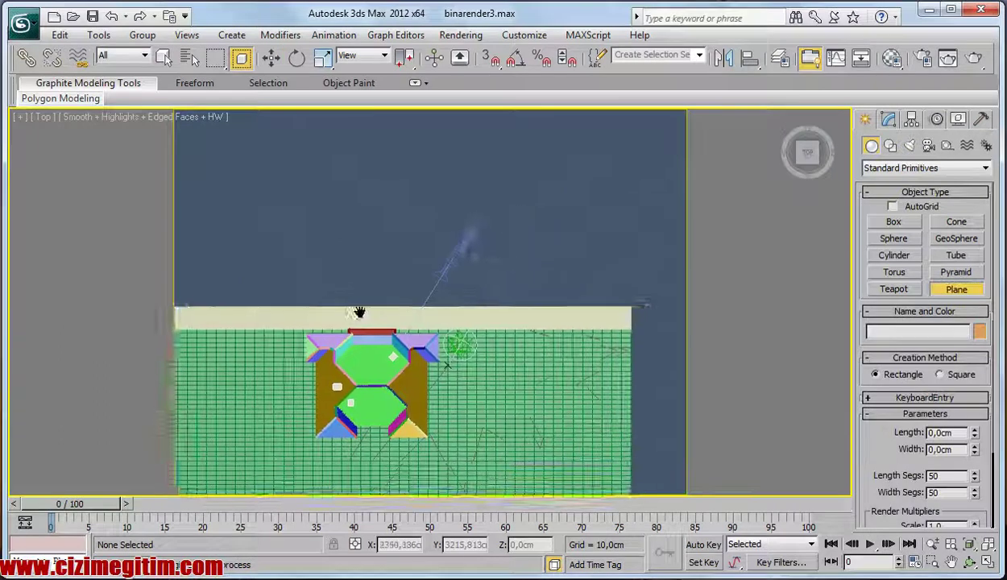
scroll(359, 313, "down", 2)
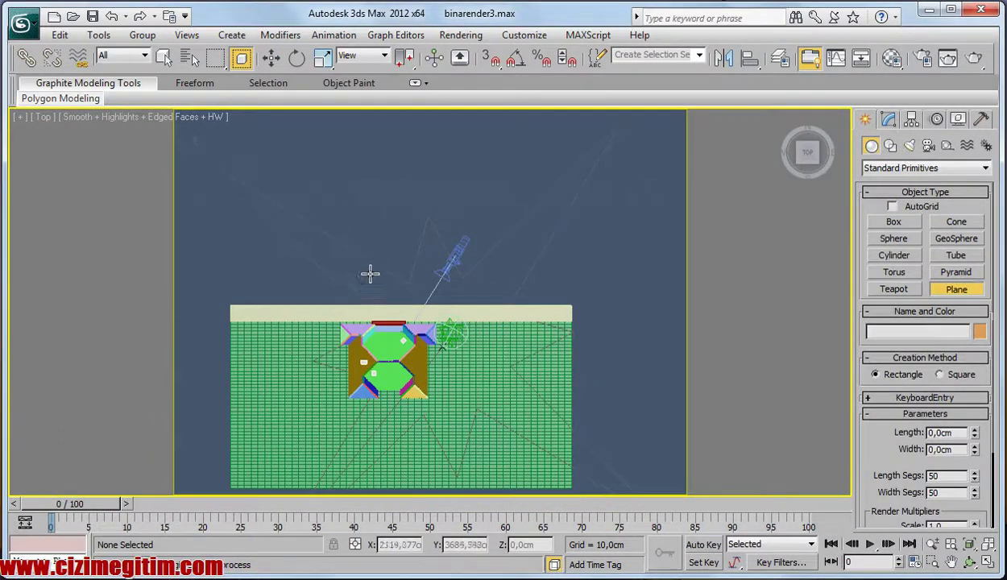
scroll(369, 271, "up", 2)
scroll(406, 289, "down", 2)
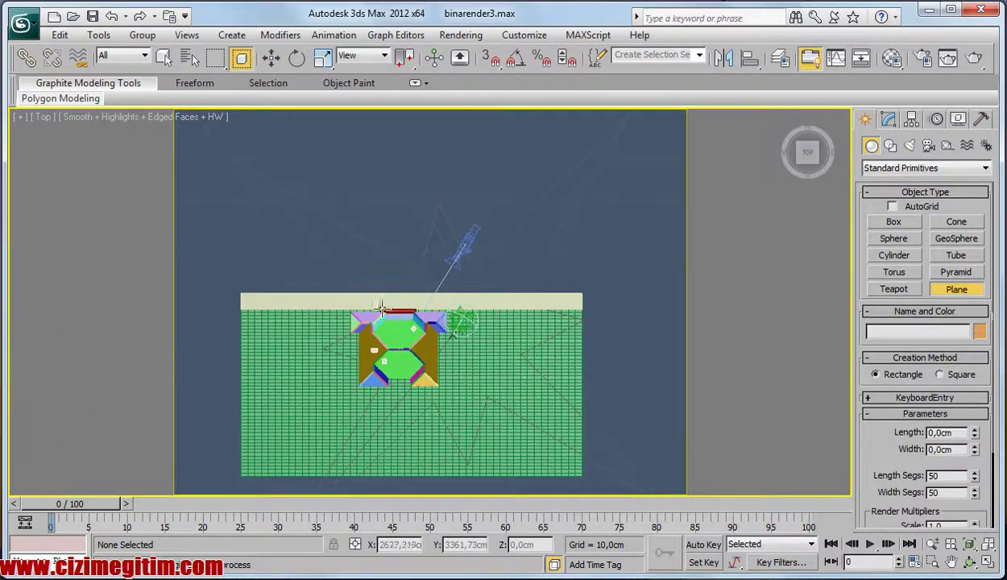
key("s")
mouse_move(241, 292)
left_mouse_down()
mouse_move(554, 242)
mouse_move(583, 225)
mouse_move(572, 280)
left_mouse_up()
- Adjust the box strip's position slightly, then select the new magenta plane
key("w")
scroll(561, 292, "up", 1)
left_click(547, 299)
middle_click_drag(546, 299, 514, 293)
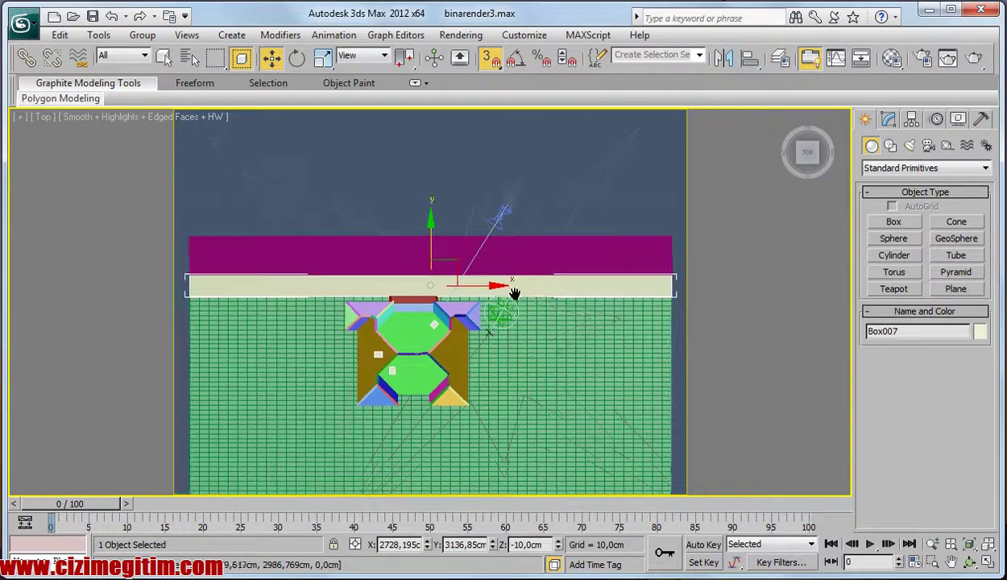
left_click(889, 120)
double_click(938, 317)
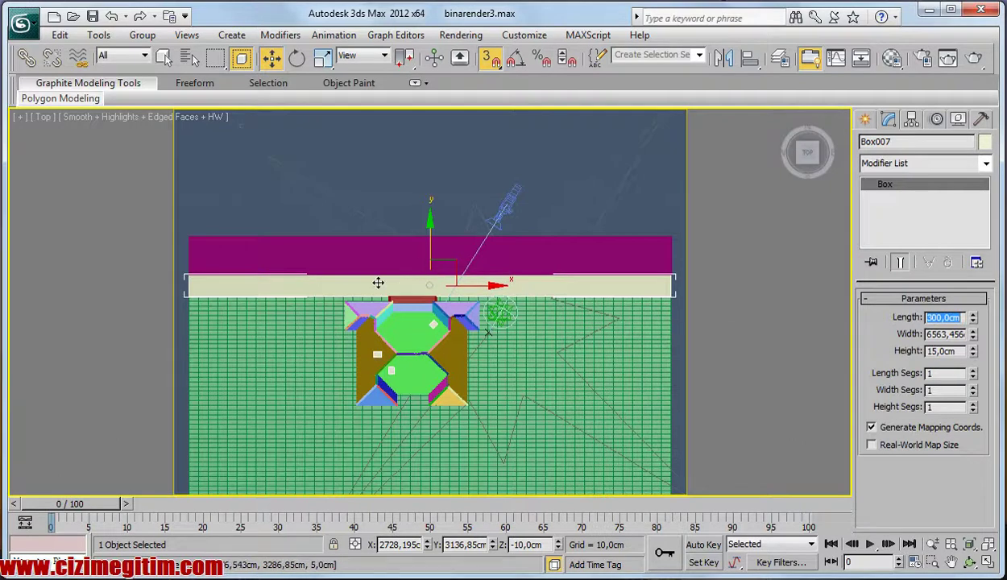
left_click(537, 251)
- Set the road plane's Length to 600 cm
double_click(943, 317)
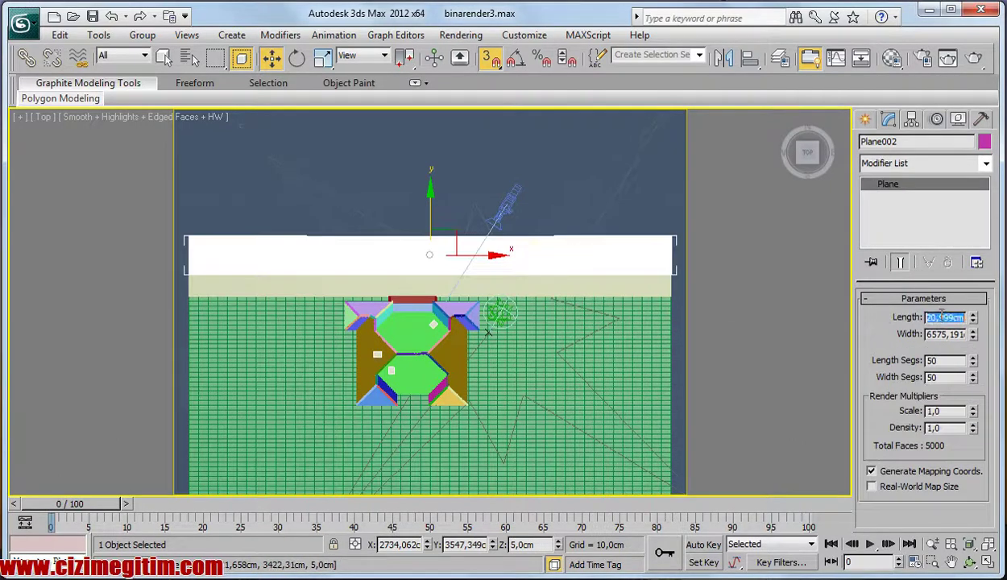
type("600")
key("Return")
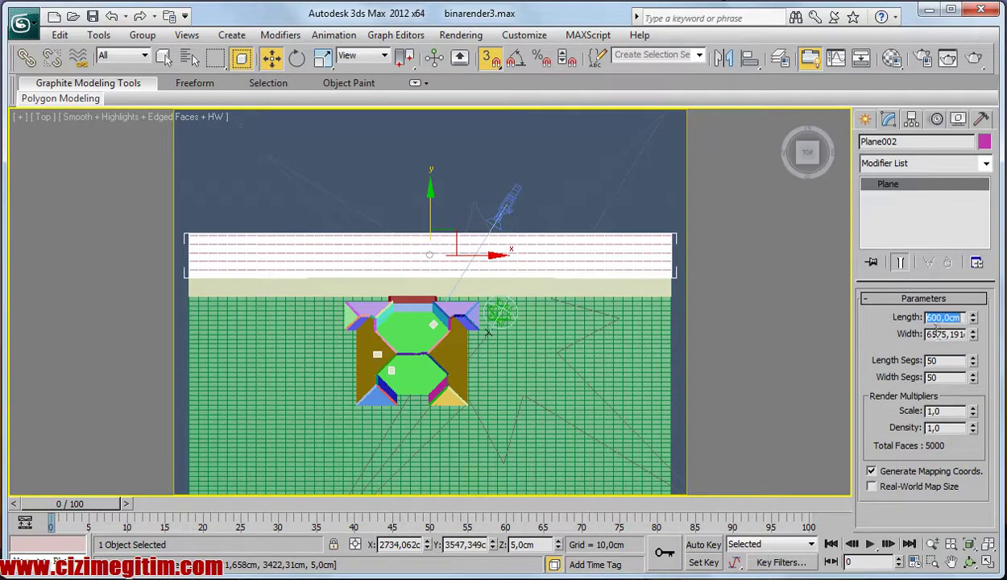
scroll(520, 273, "up", 4)
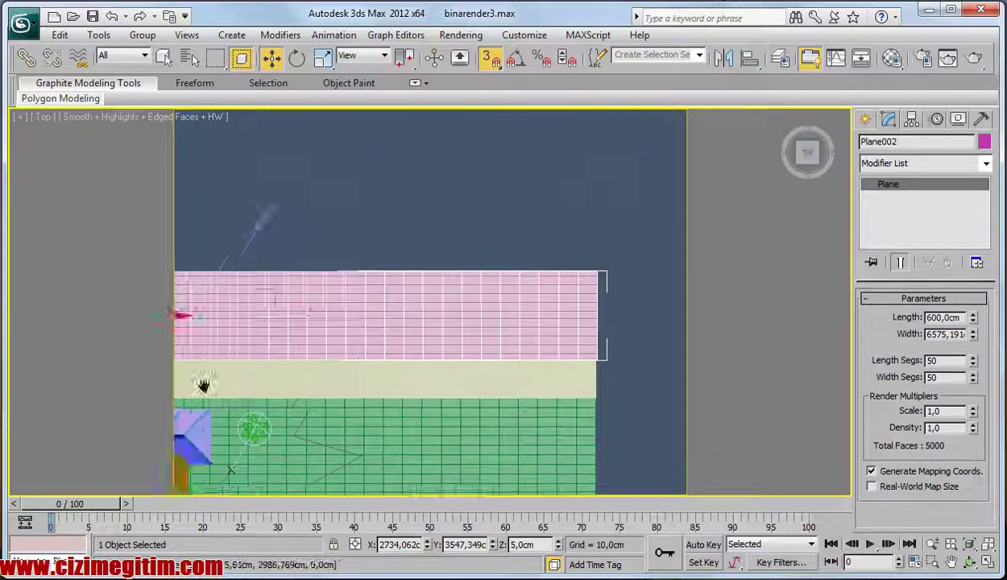
scroll(419, 364, "up", 2)
- Turn off snapping and shift the road plane slightly up in the Top view
key("F3")
mouse_move(419, 333)
middle_mouse_down()
mouse_move(308, 322)
mouse_move(383, 281)
middle_mouse_up()
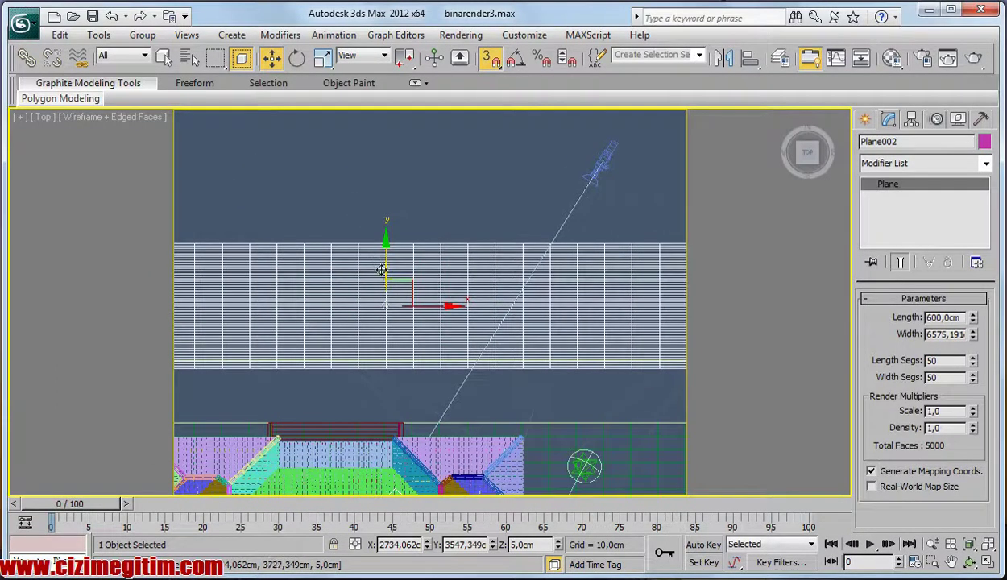
key("s")
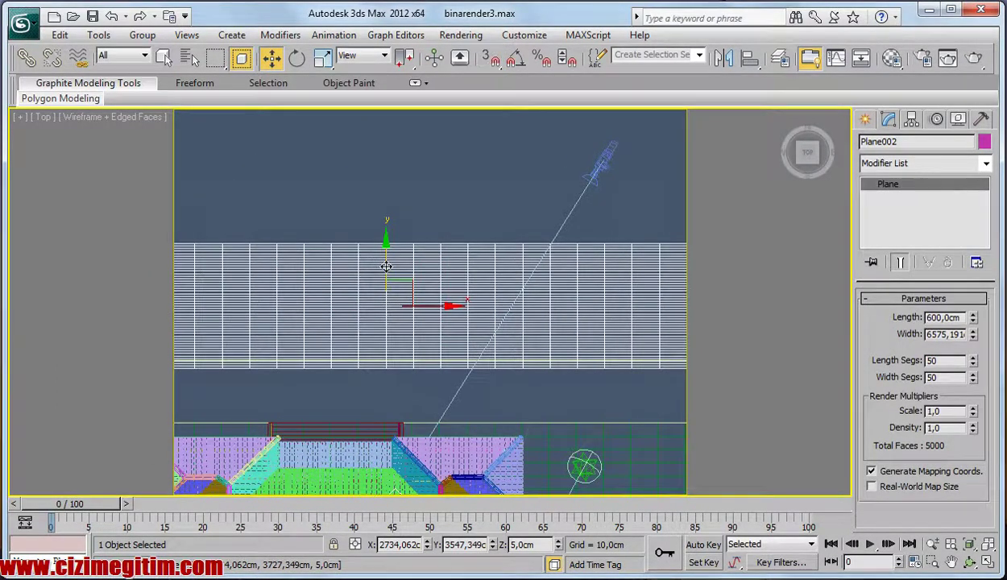
left_click_drag(387, 267, 383, 259)
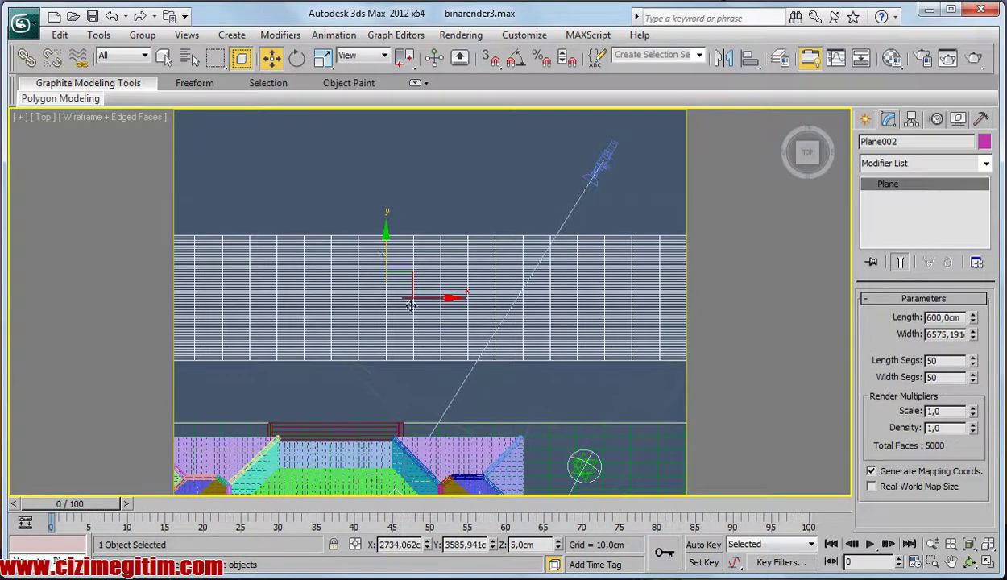
middle_click_drag(354, 370, 370, 356)
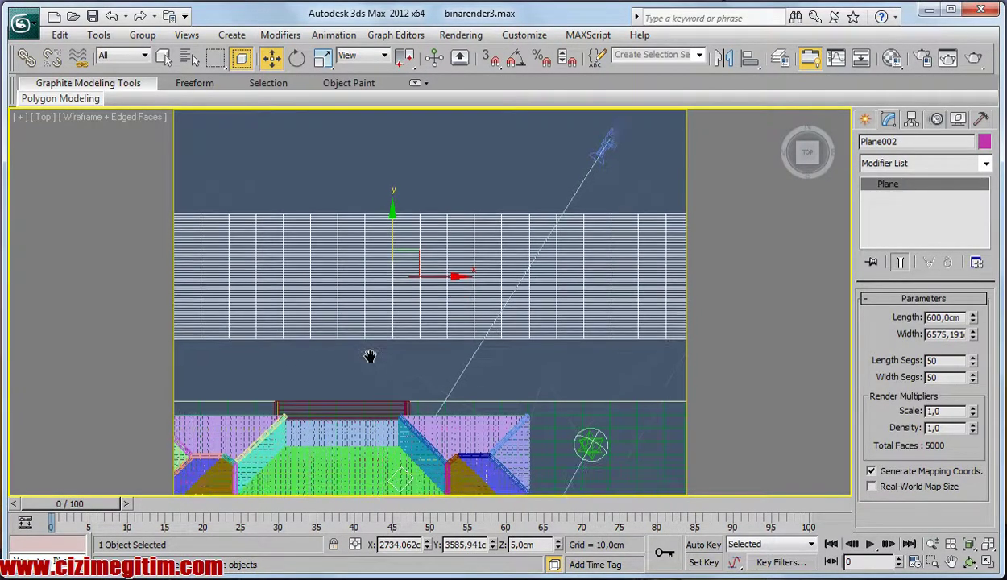
- In the shaded camera view, lower the road plane to -5 cm using a Z offset
key("c")
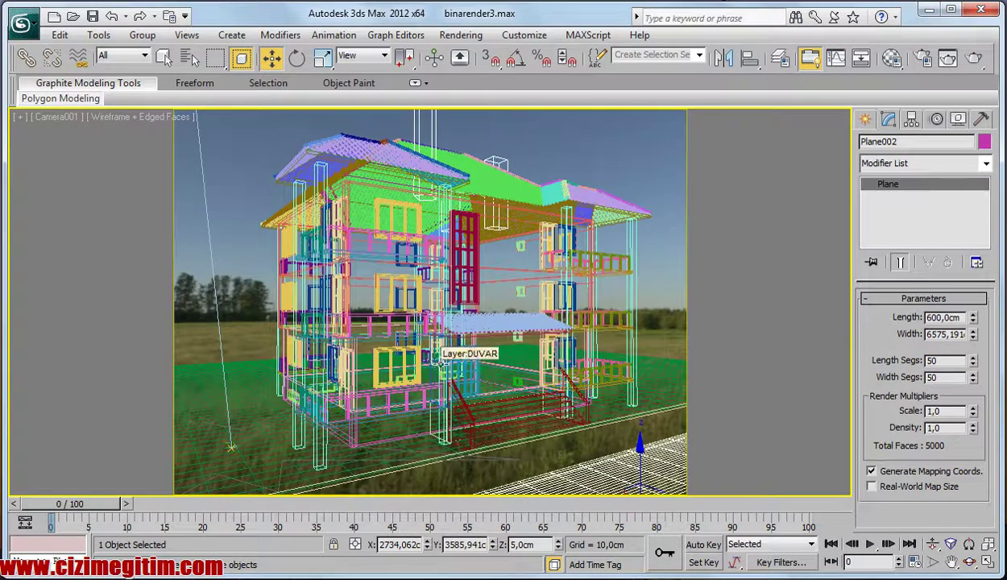
key("F3")
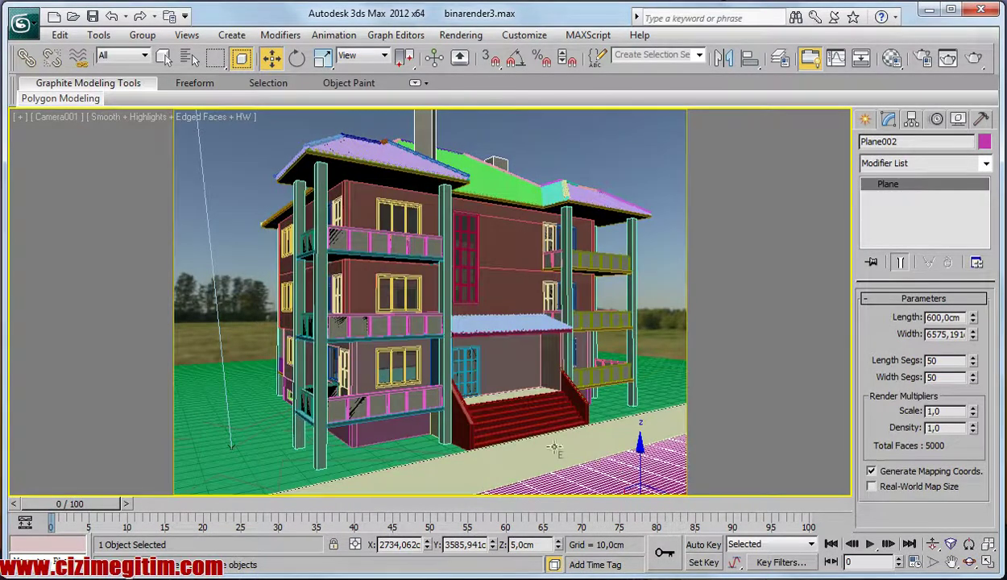
right_click(271, 62)
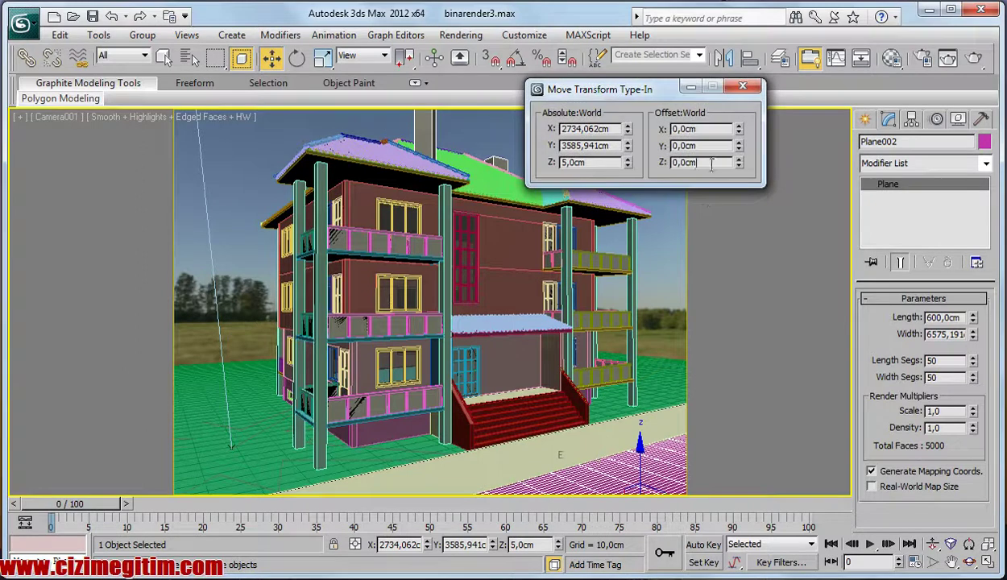
type("-10")
key("Return")
left_click(744, 87)
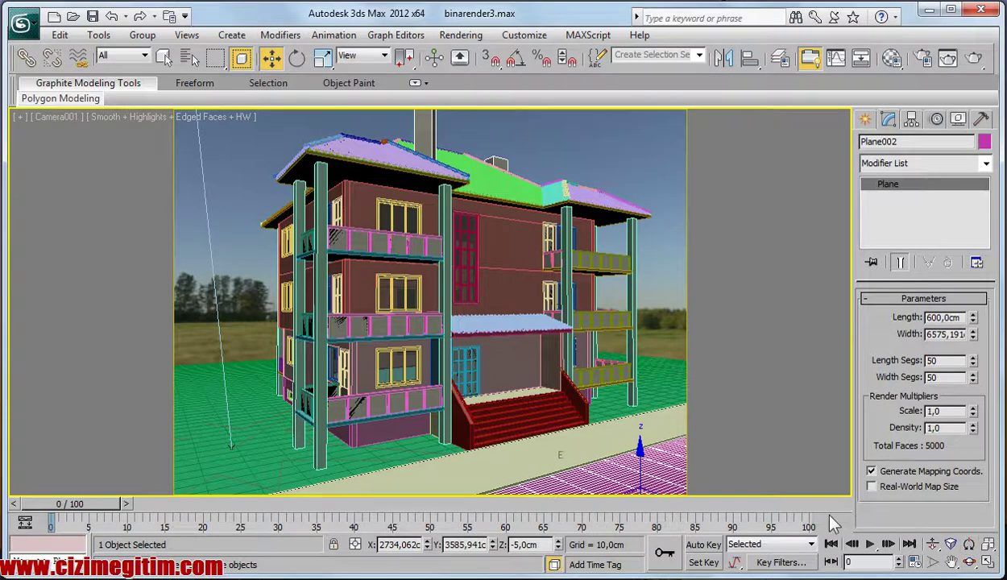
- Switch to Perspective and pan to show the road and the strip edge
key("p")
left_click(932, 545)
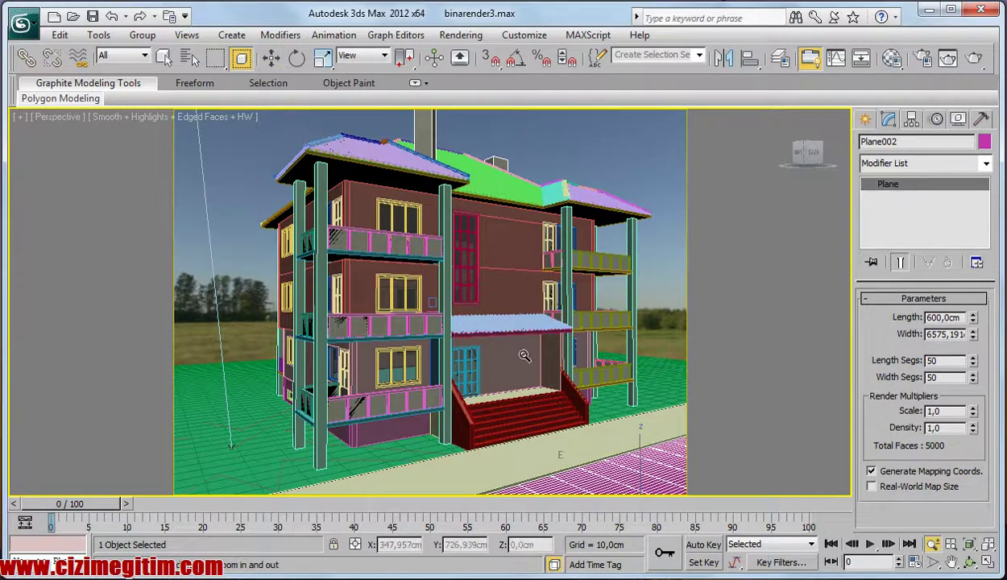
left_click(952, 562)
mouse_move(524, 395)
left_mouse_down()
mouse_move(605, 291)
mouse_move(742, 276)
mouse_move(591, 352)
mouse_move(634, 316)
mouse_move(639, 331)
left_mouse_up()
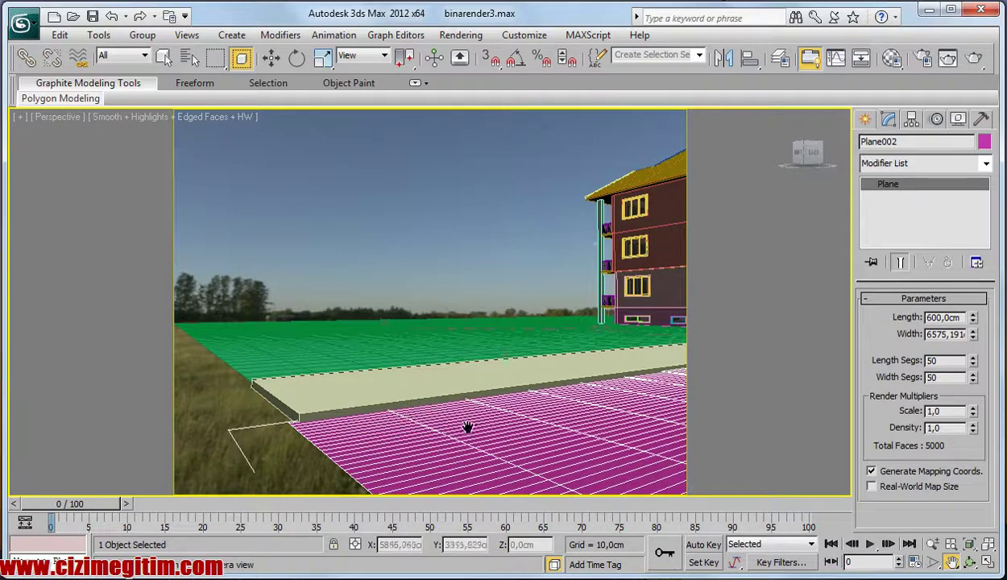
key("w")
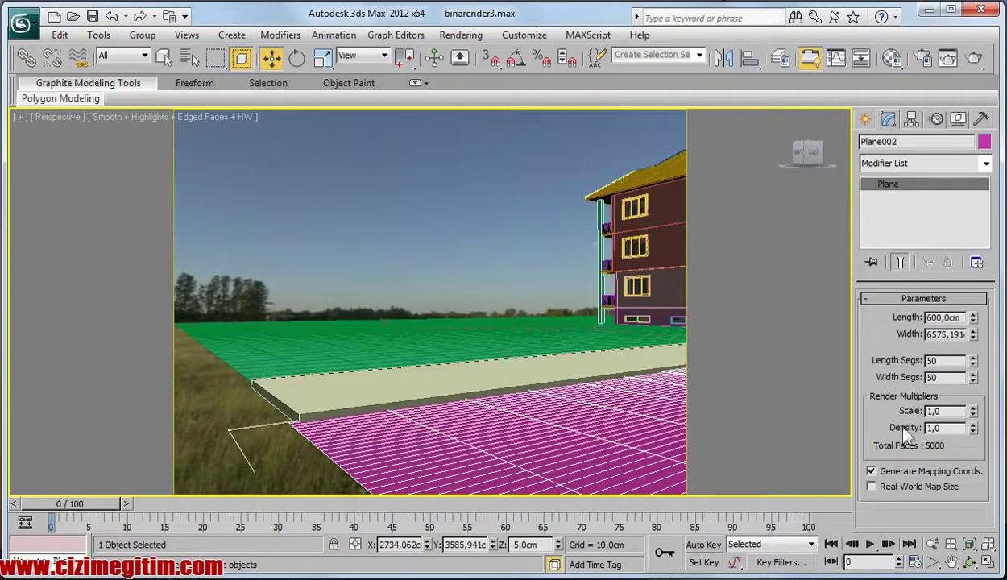
- Set the road plane's Length and Width segments to 1, leaving 2 faces
type("1")
left_click(951, 377)
type("1")
key("Return")
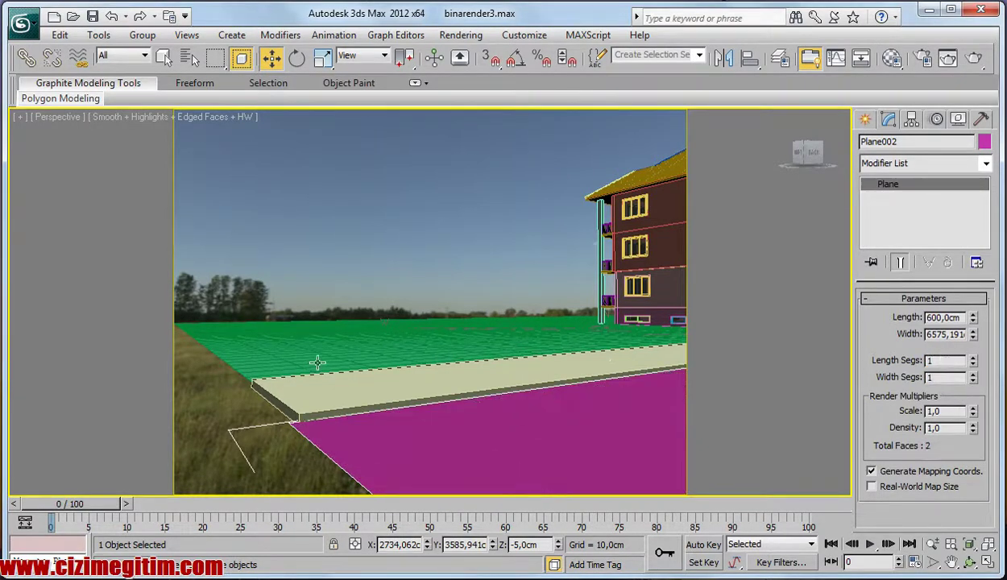
scroll(273, 387, "down", 5)
scroll(406, 353, "down", 3)
scroll(411, 358, "up", 2)
scroll(416, 365, "up", 1)
scroll(416, 365, "up", 1)
middle_click_drag(427, 407, 382, 422)
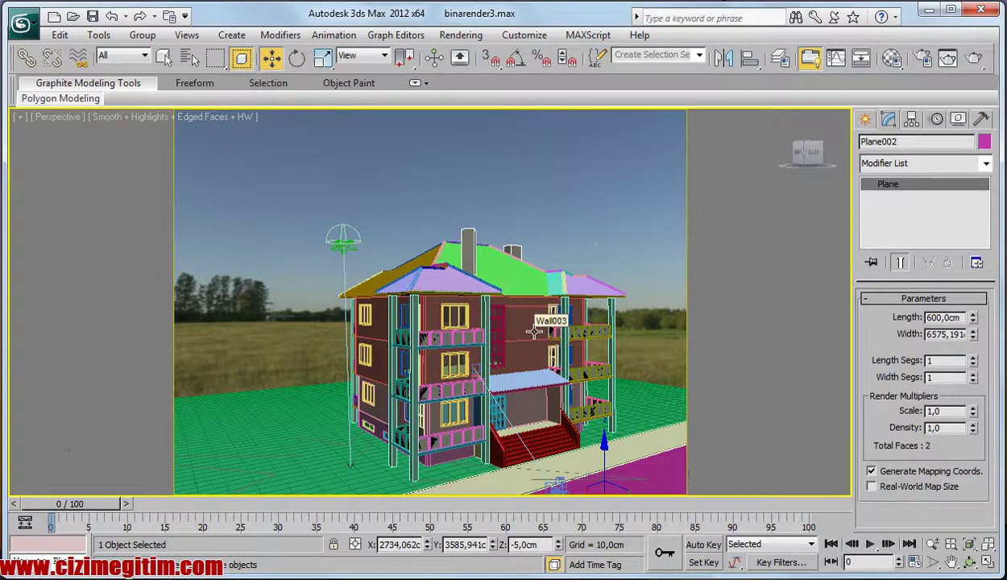
- In the camera view, select Plane001 and widen it to about 14636.5 cm
key("c")
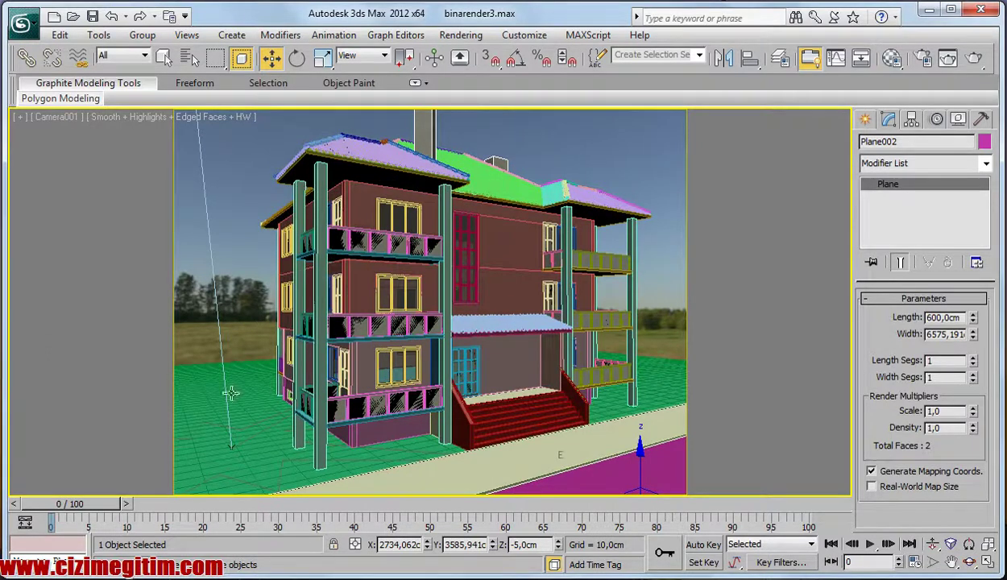
left_click(660, 369)
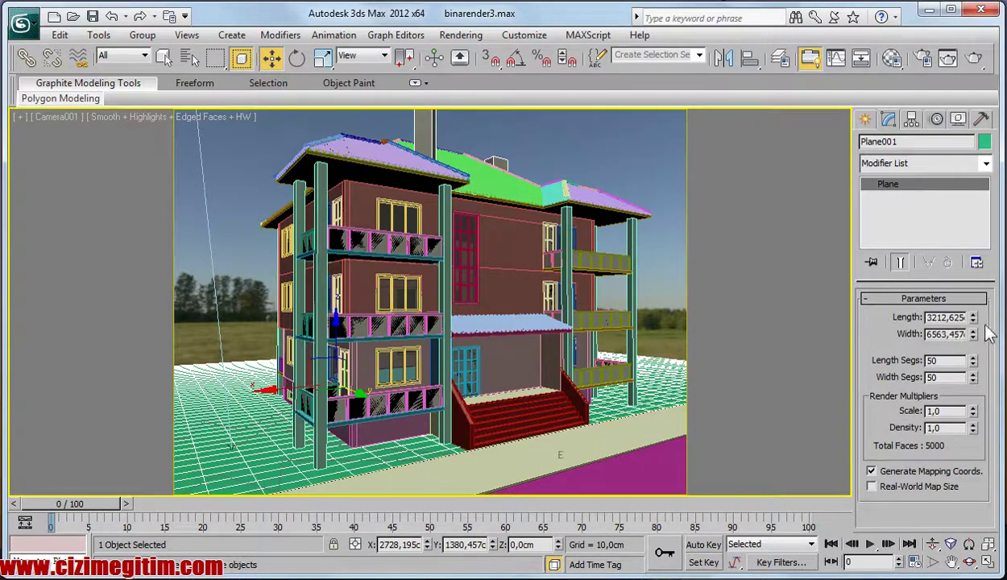
left_click_drag(973, 336, 974, 226)
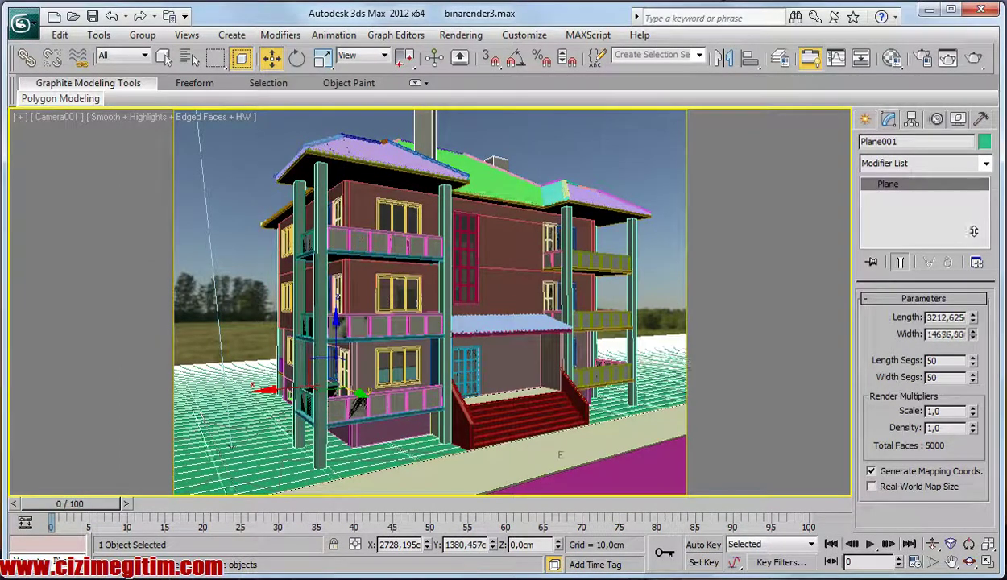